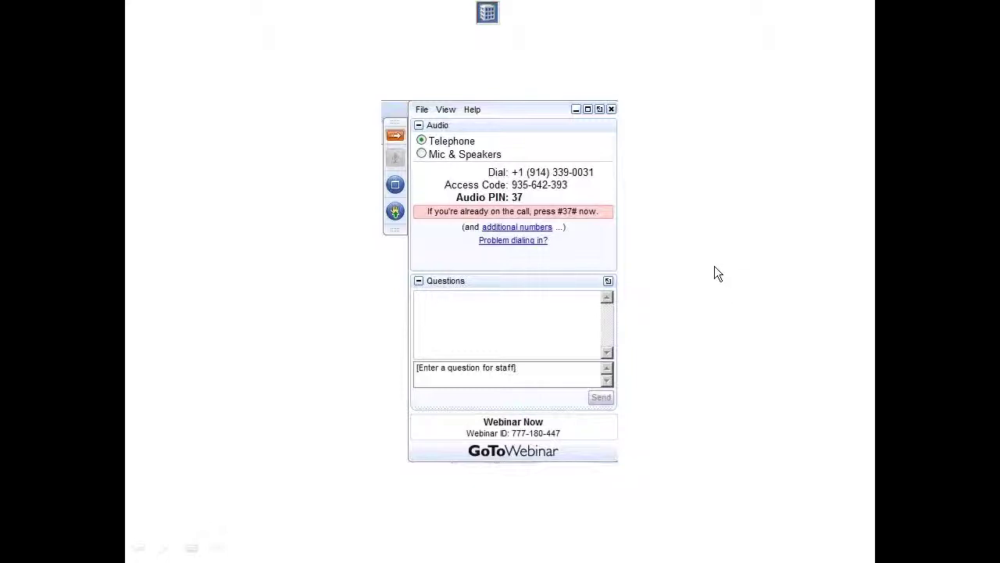
Switch from the PowerPoint slide show to the Worldox GX3 desktop window
key("alt+Tab")
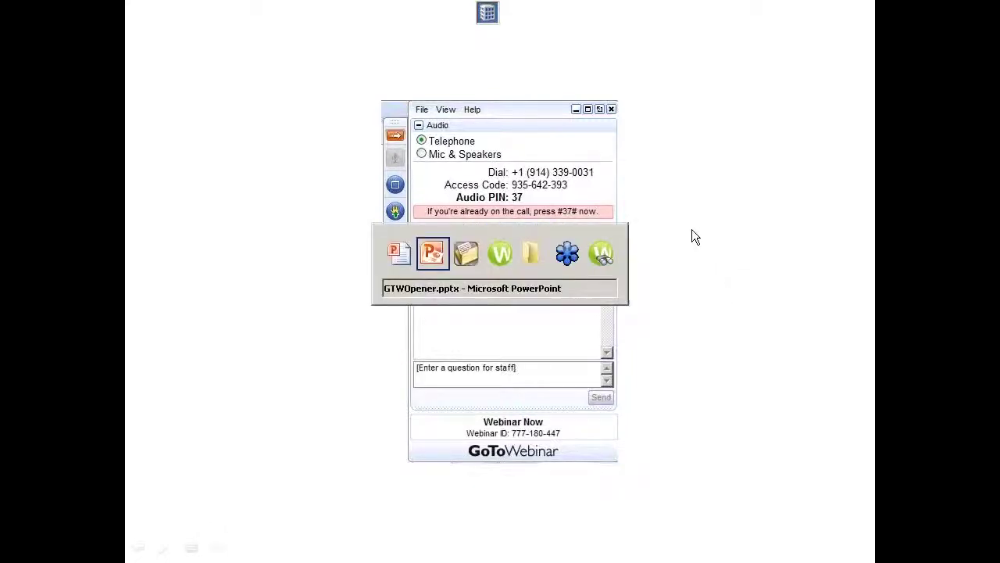
key("alt+Tab")
key("alt+Tab")
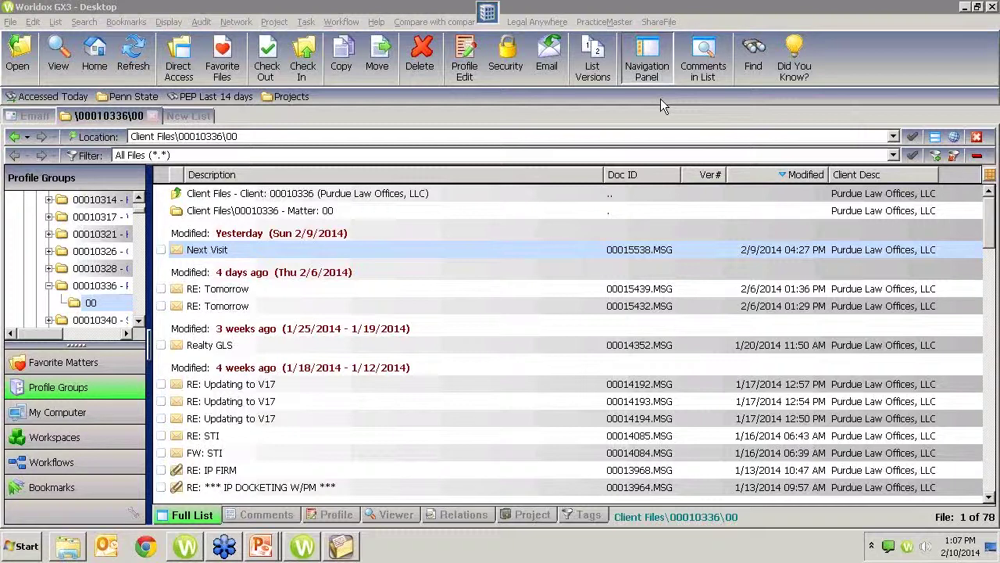
left_click(592, 66)
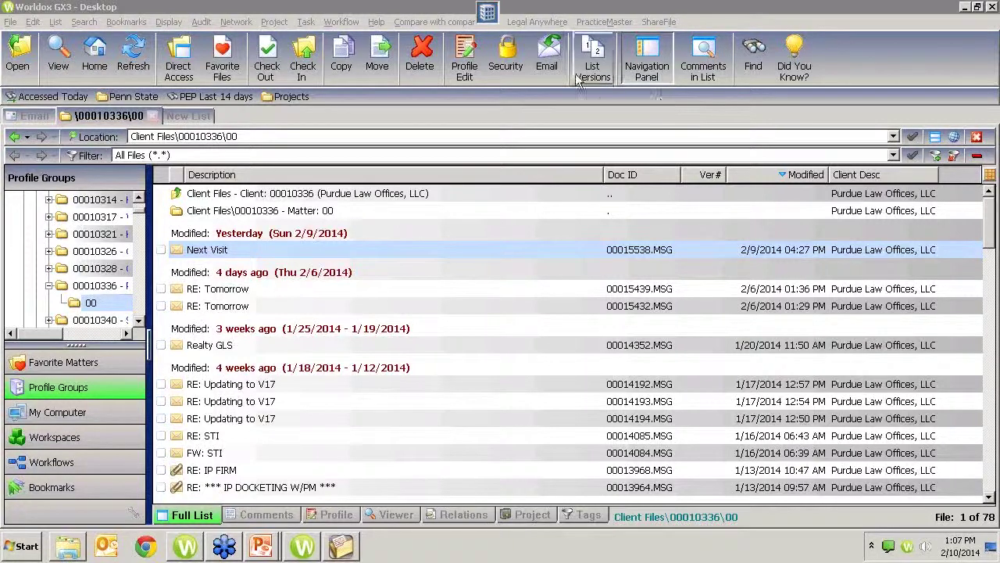
Open the Did You Know tips, read through to the folder tree auto-expand tip, and close the tips window
left_click(379, 22)
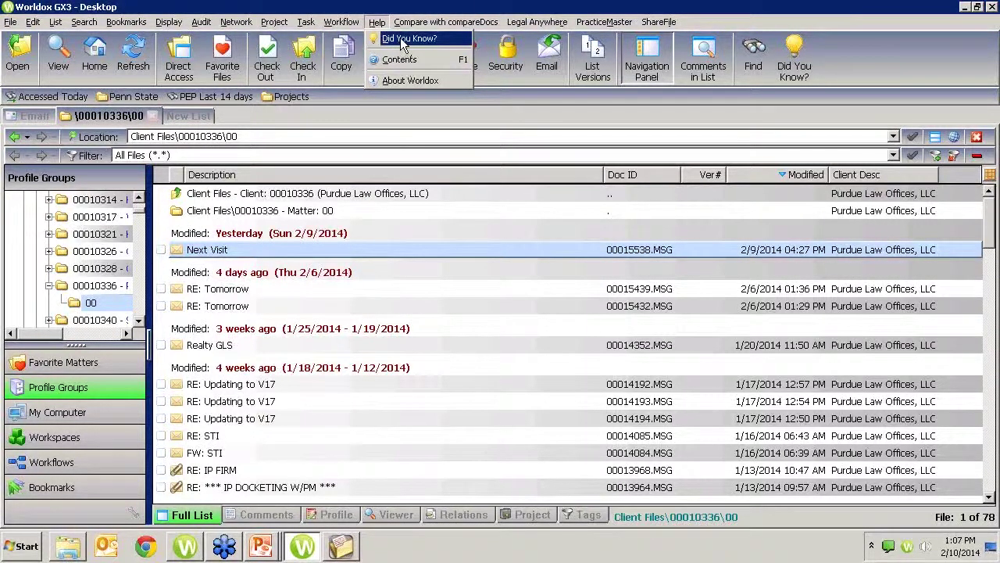
left_click(402, 41)
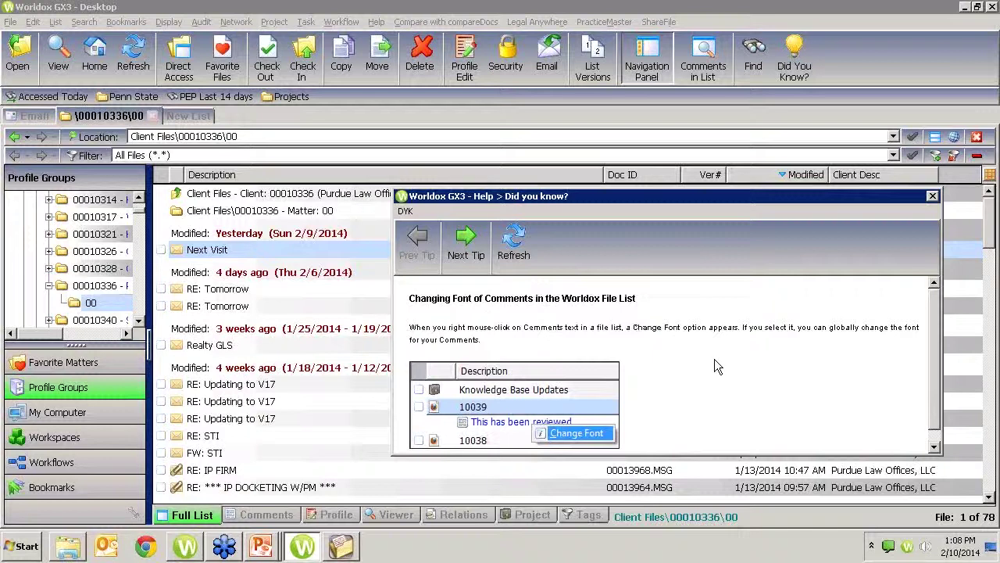
left_click(467, 243)
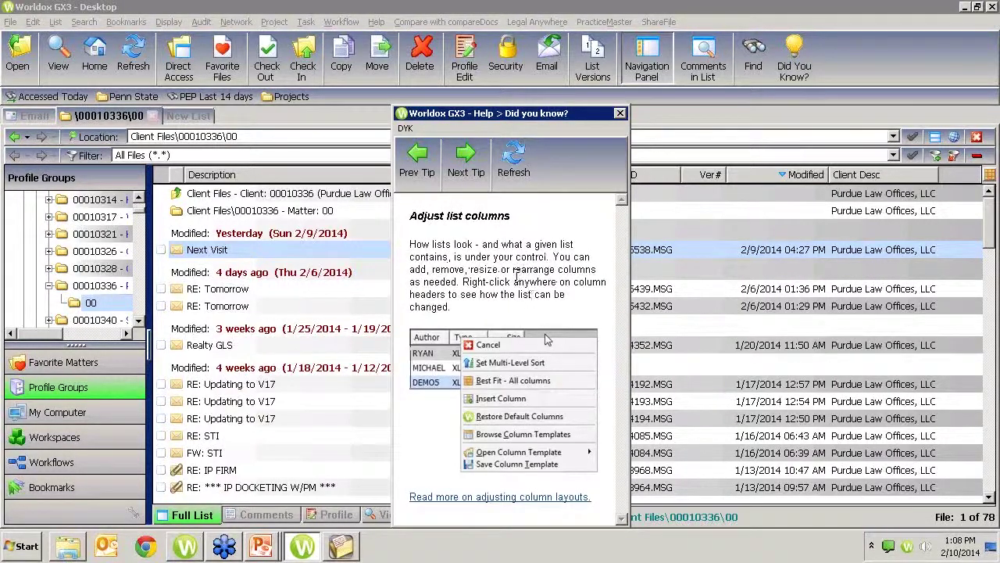
left_click(466, 160)
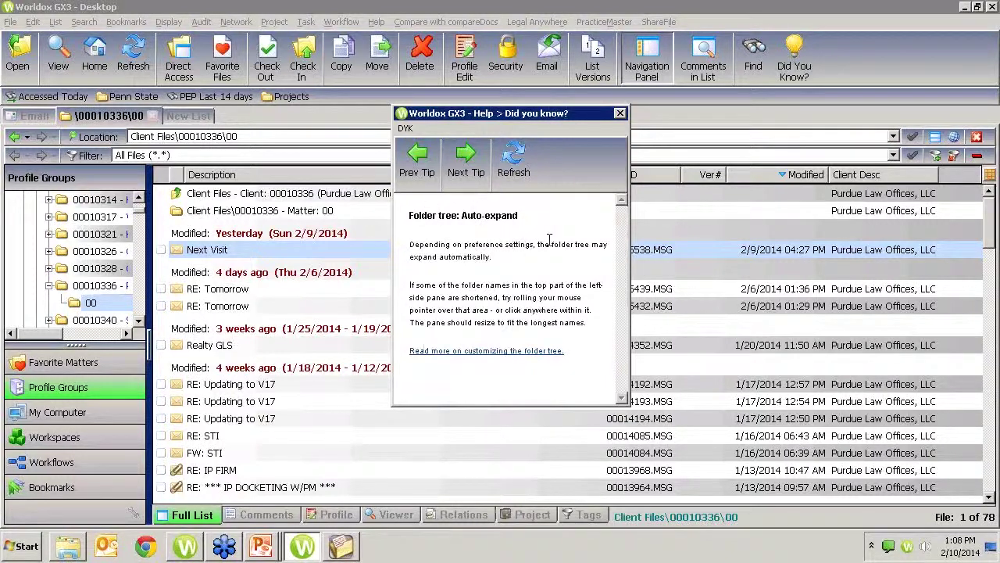
left_click(620, 115)
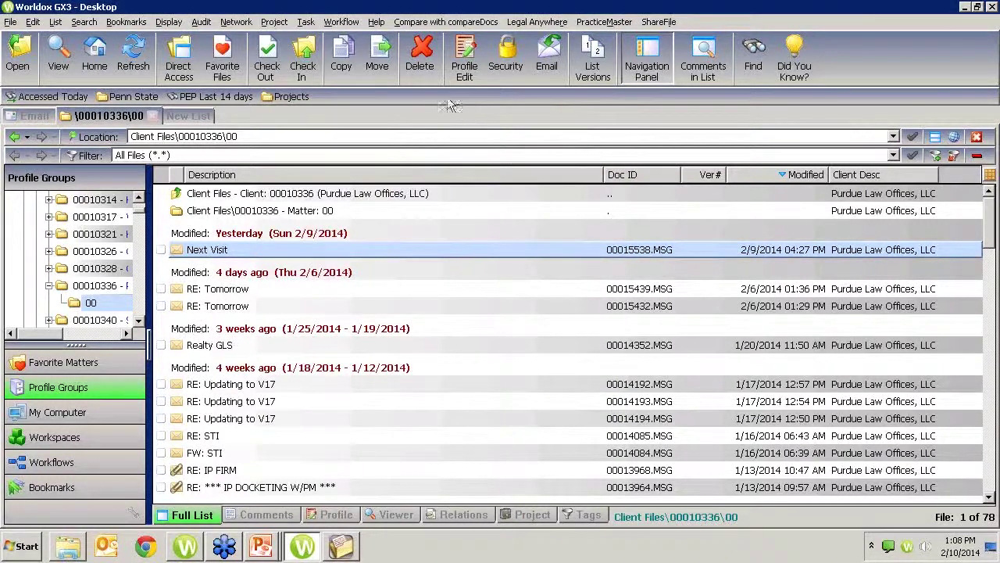
Open the online Help contents, review What is new in GX3 including its Legal Hold topic, and return to the welcome page
left_click(378, 23)
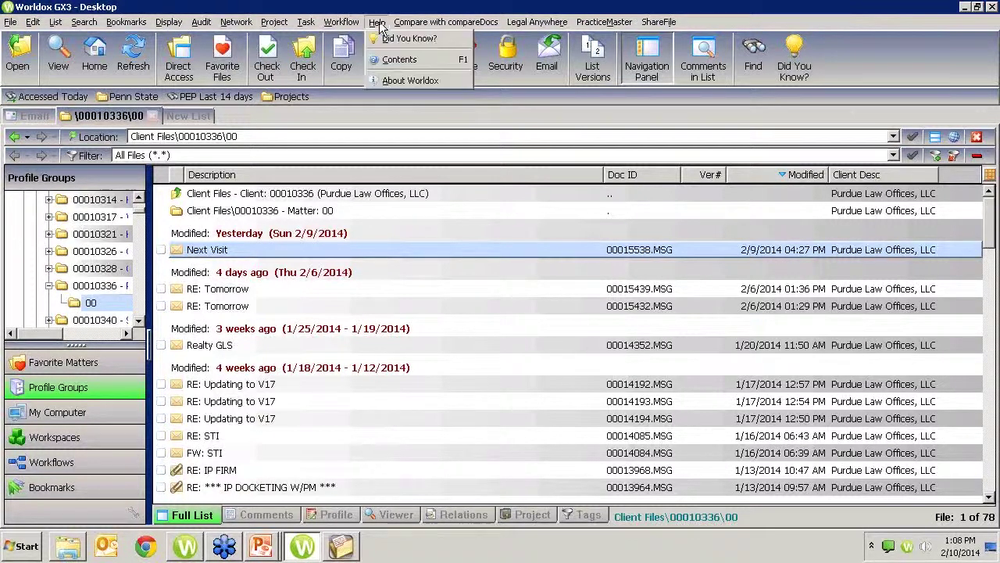
left_click(399, 59)
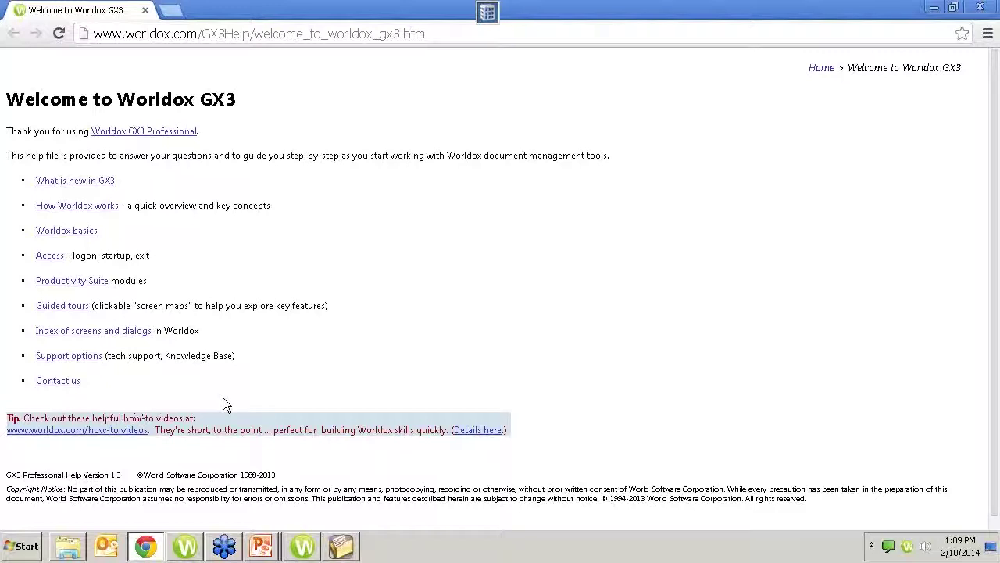
left_click(76, 186)
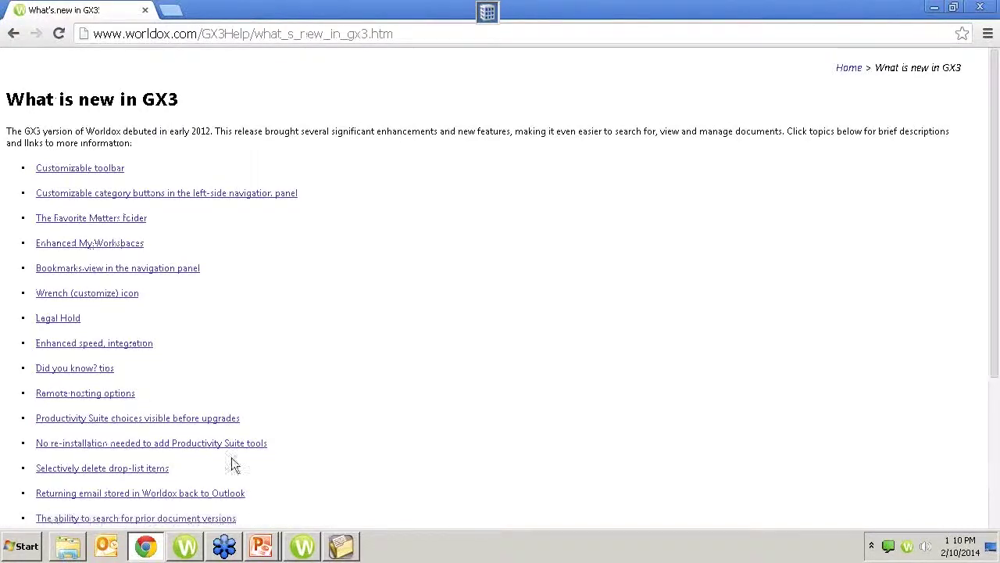
scroll(304, 449, "down", 5)
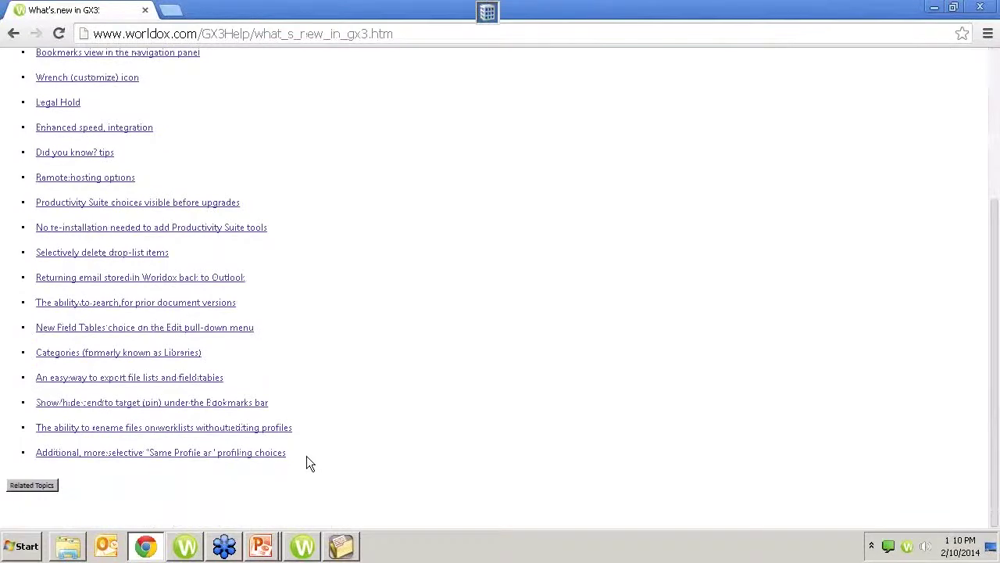
scroll(308, 372, "up", 5)
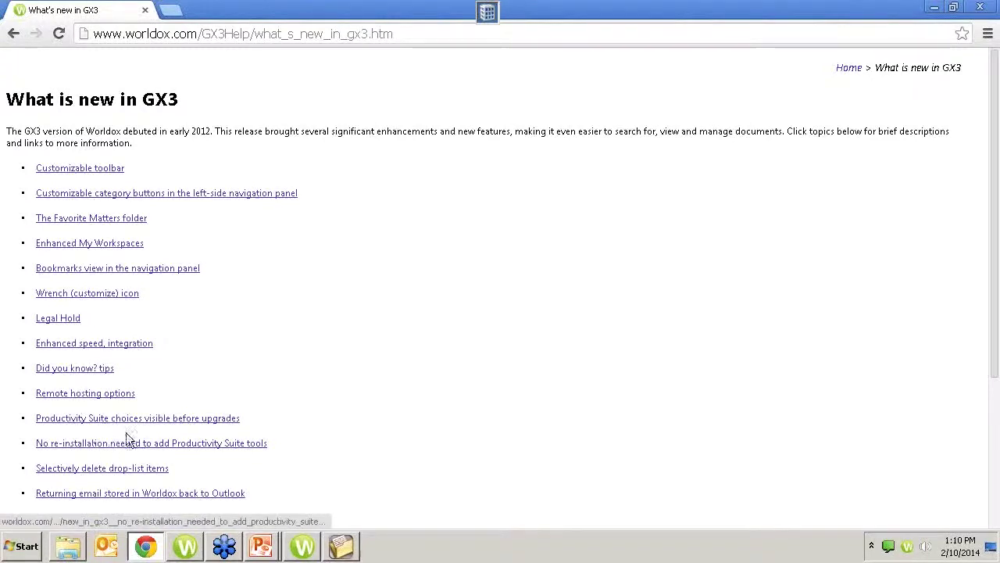
left_click(61, 319)
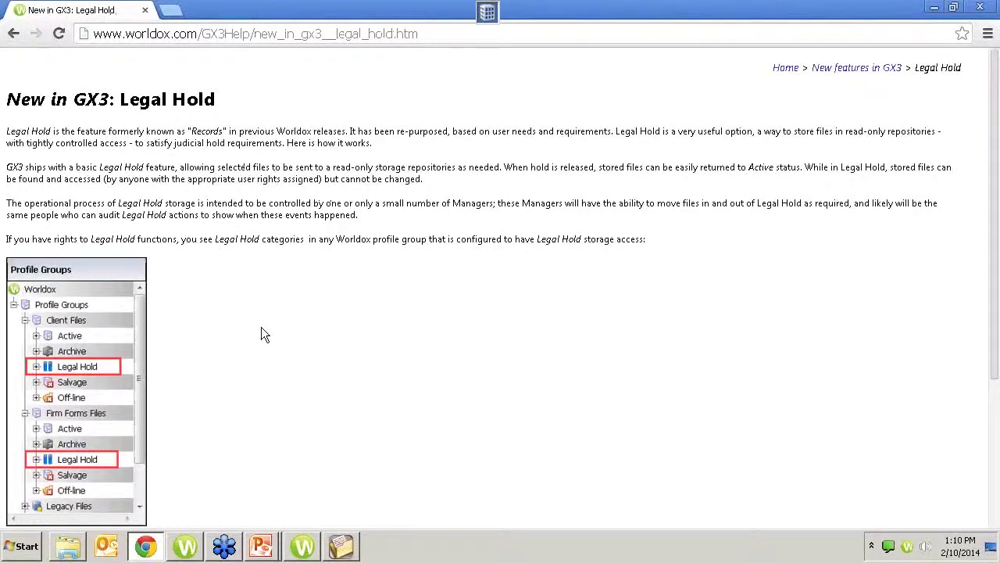
left_click(13, 34)
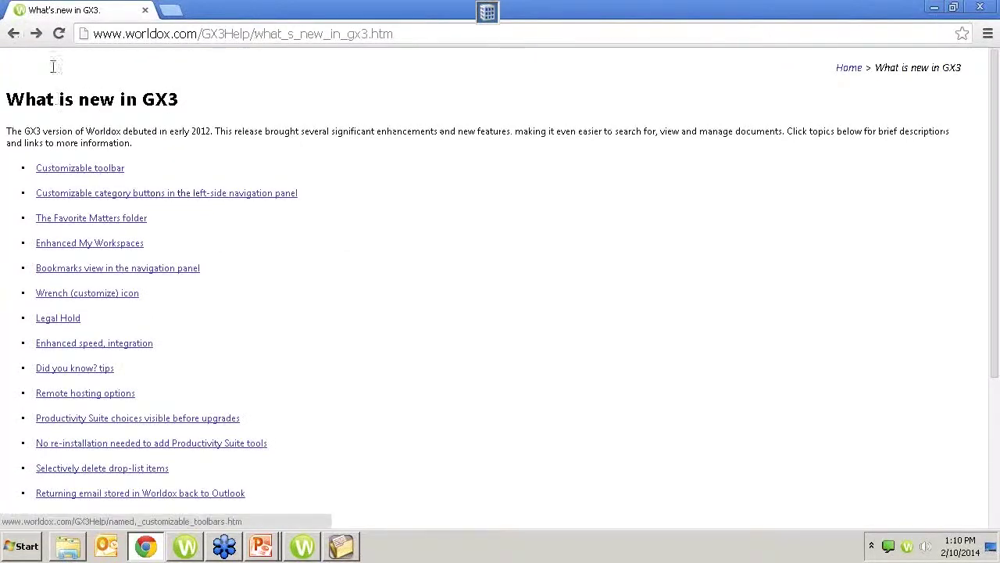
left_click(13, 34)
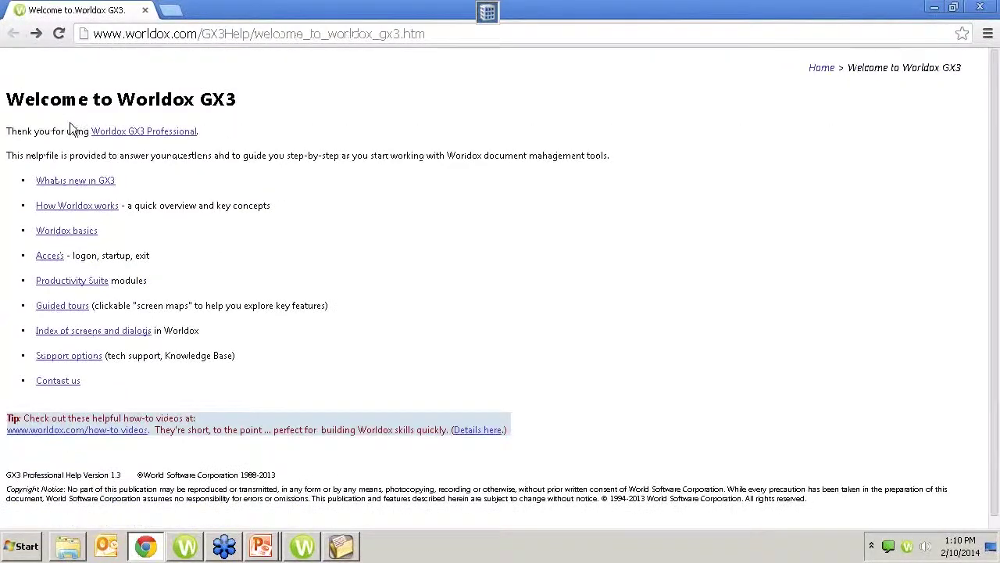
Read the How Worldox works help page down to its key concepts and return to the welcome page
left_click(65, 208)
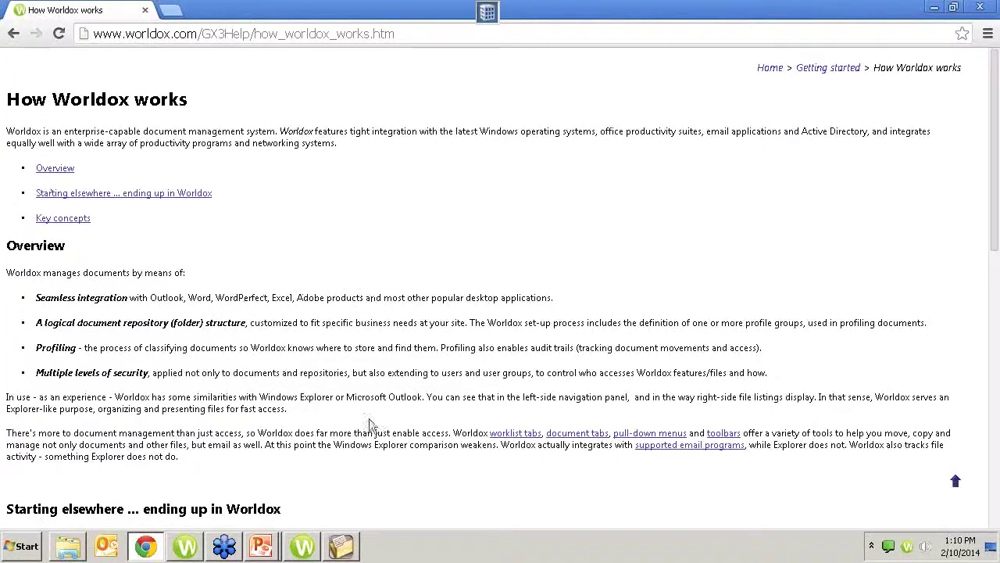
scroll(399, 475, "down", 5)
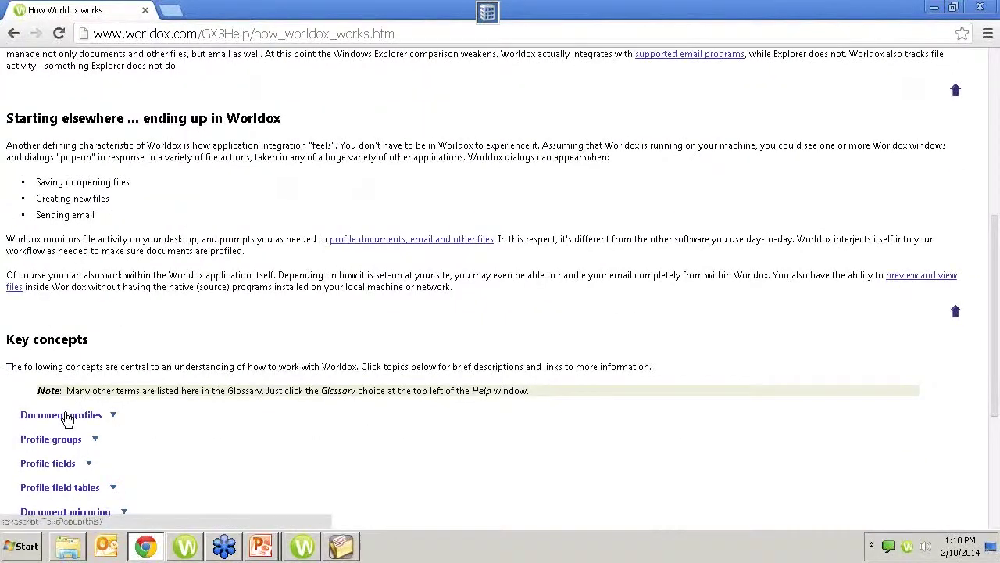
scroll(207, 456, "down", 3)
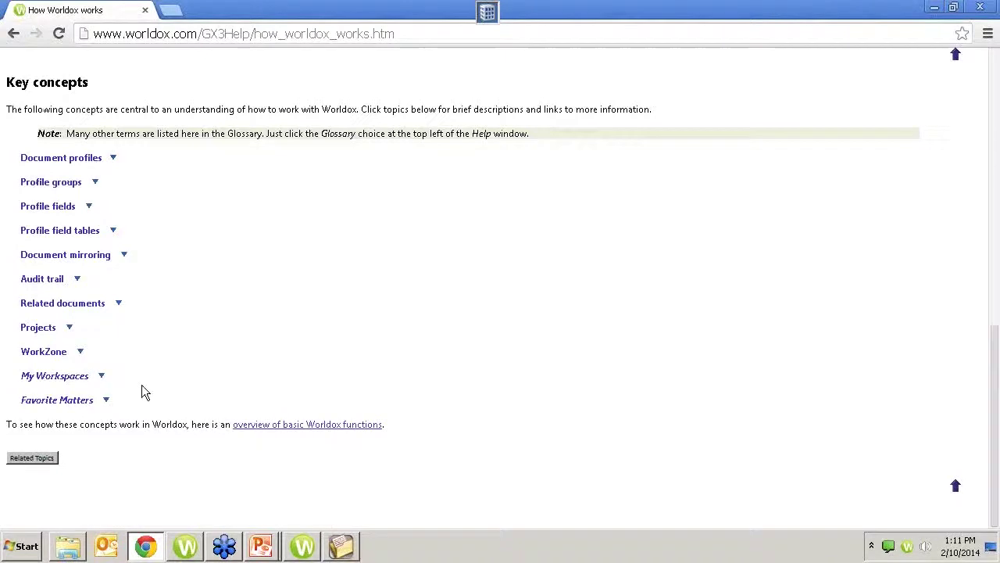
left_click(14, 35)
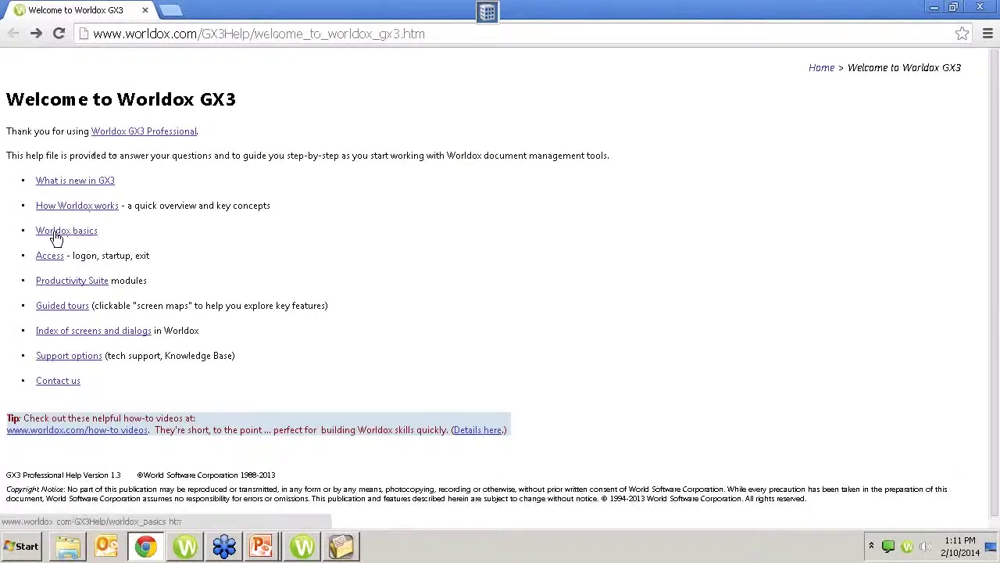
Look through the Worldox basics topics and the Access help page, returning to the welcome page after each
left_click(56, 237)
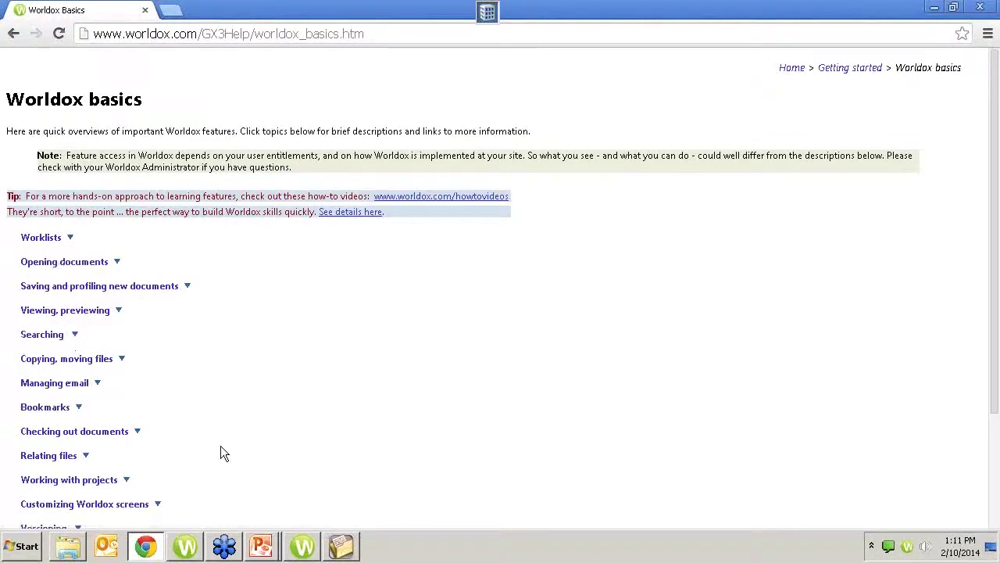
scroll(270, 444, "down", 3)
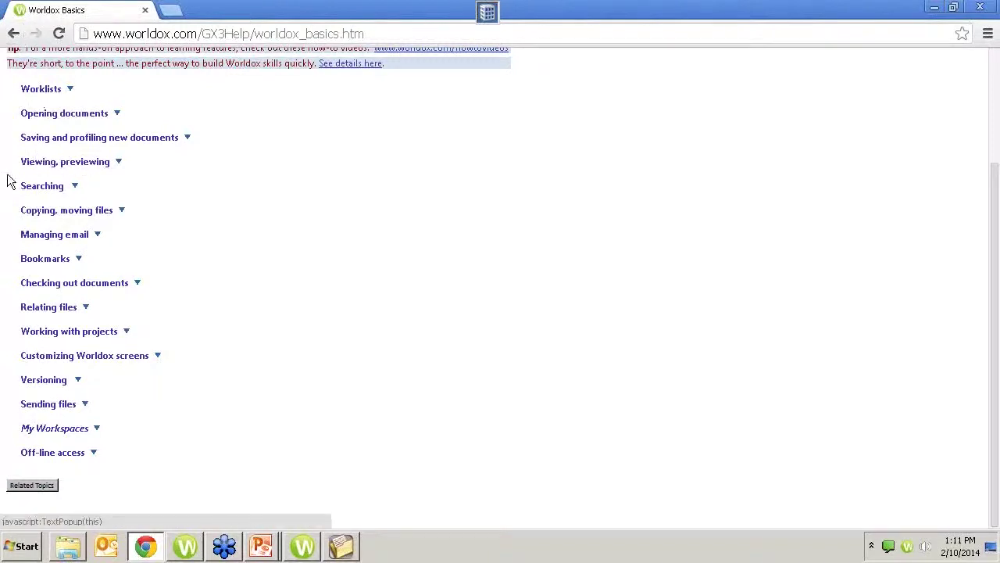
left_click(13, 36)
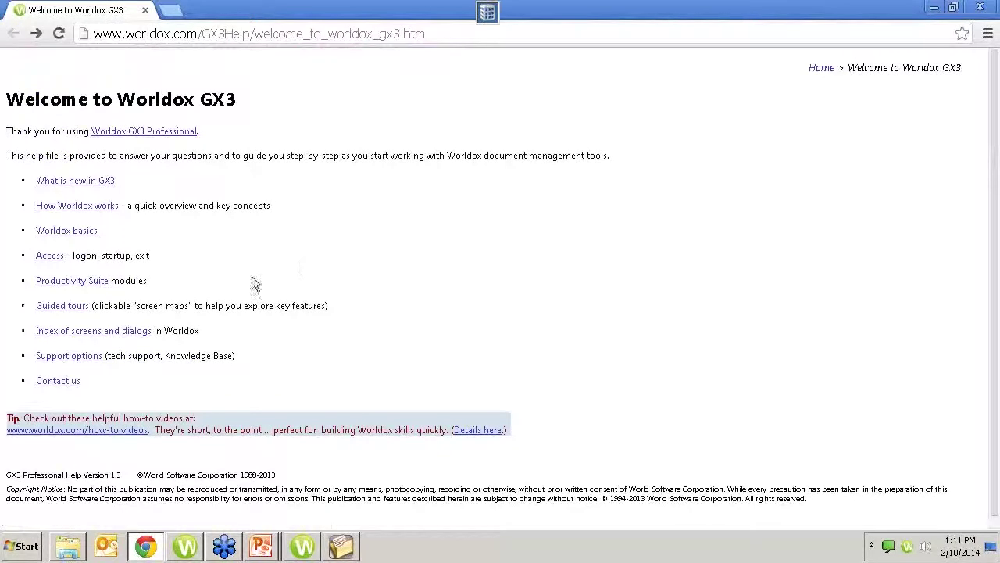
left_click(49, 256)
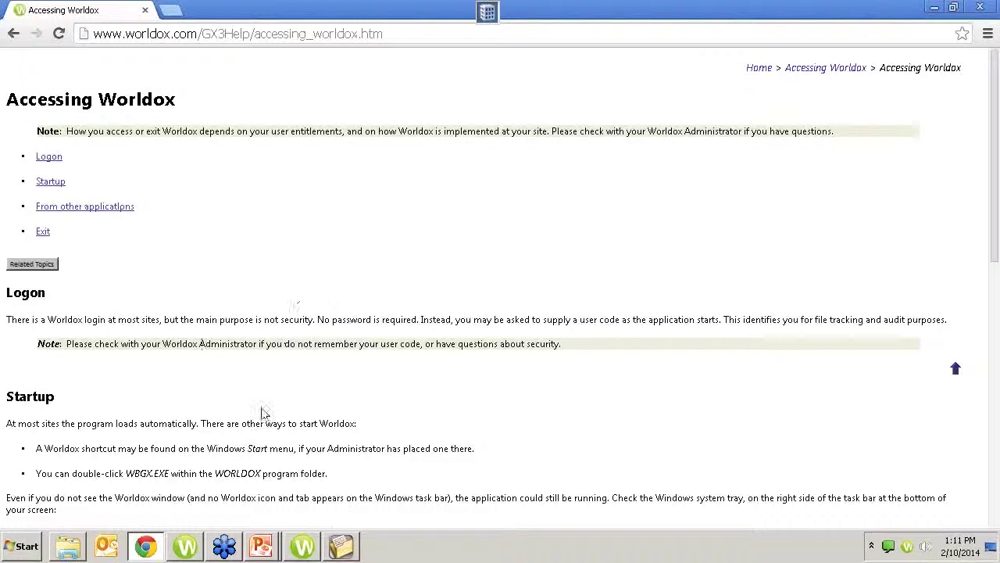
left_click(14, 34)
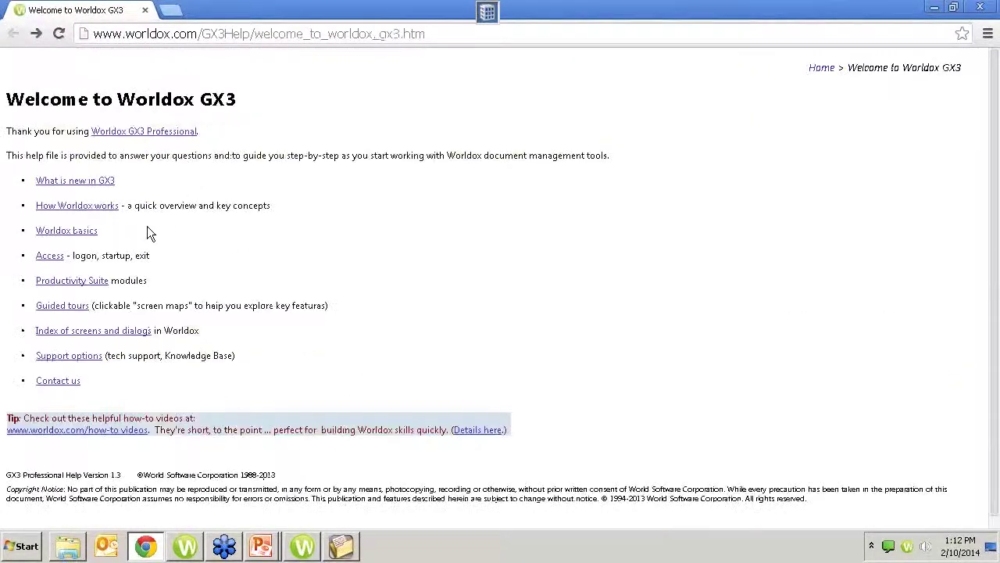
Review the Productivity Suite modules in the help, including pdfDocs and compareDocs, and return to the welcome page
left_click(66, 282)
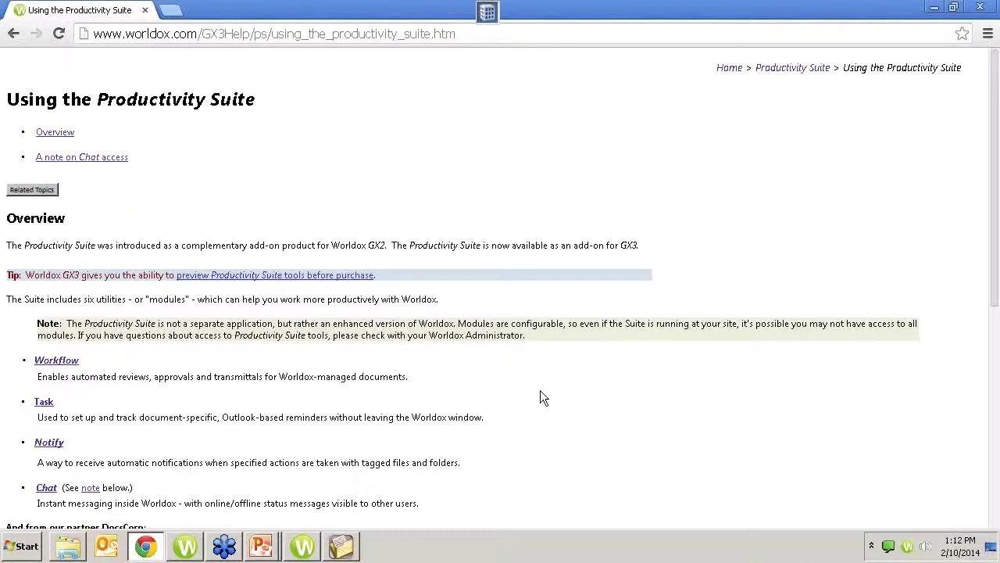
scroll(540, 397, "down", 2)
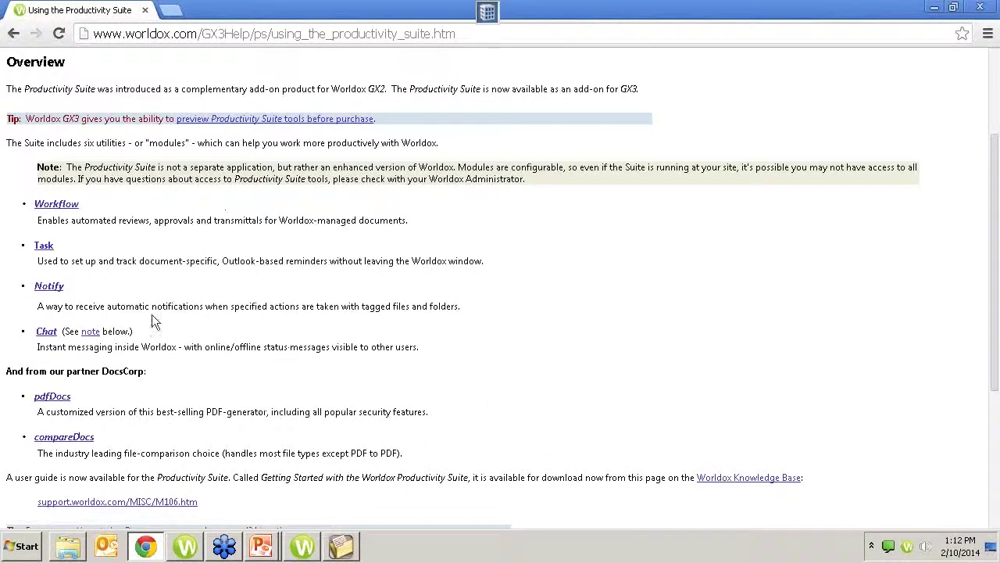
left_click(14, 36)
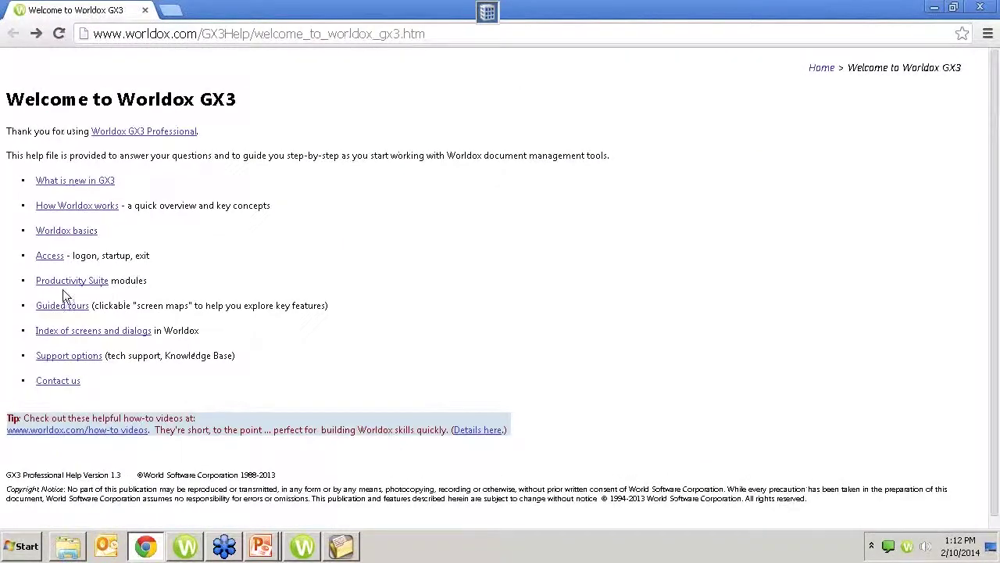
Take the guided tour of the main application window, view its toolbar and document tabs explanations, and return to the welcome page
left_click(57, 306)
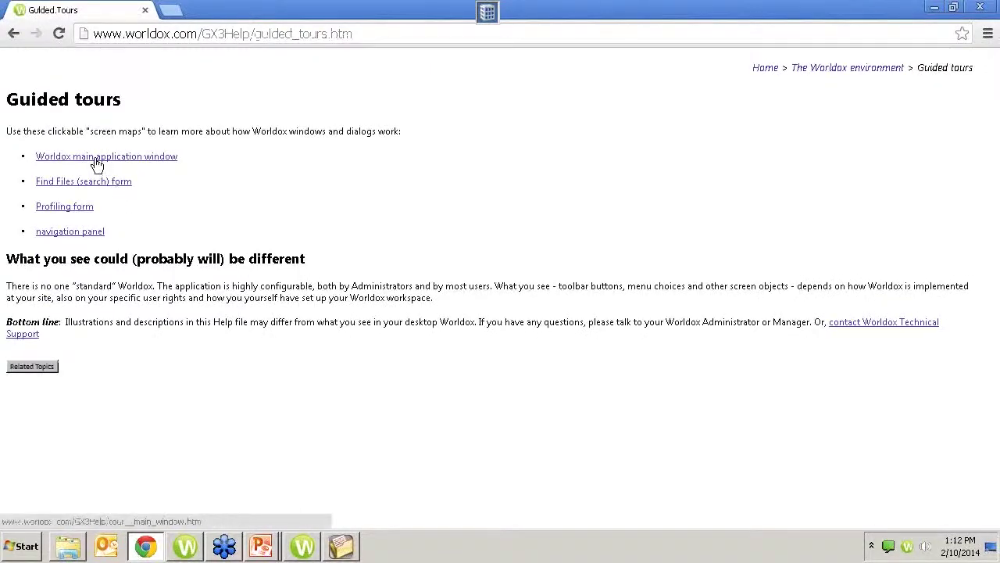
left_click(95, 153)
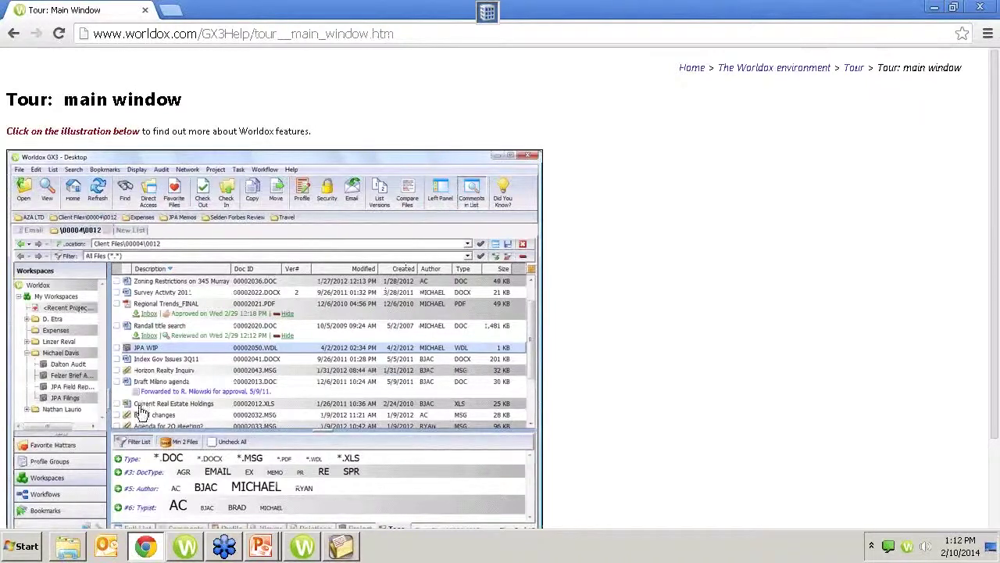
scroll(561, 386, "down", 2)
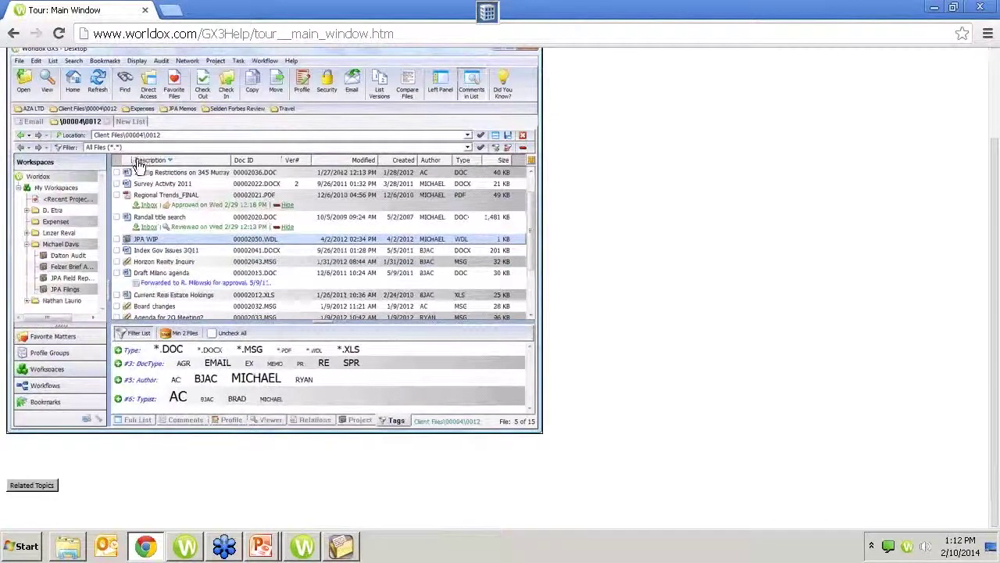
left_click(149, 87)
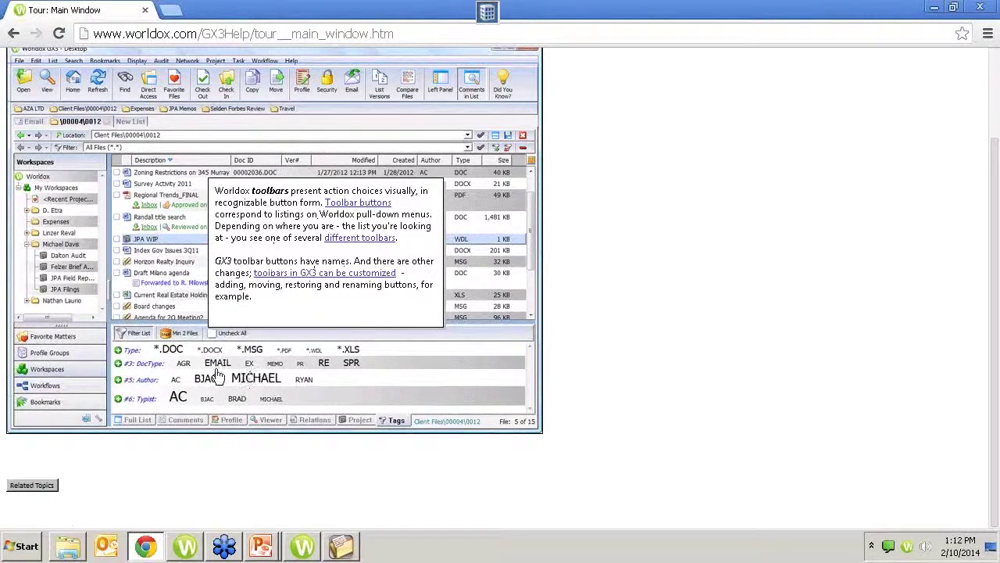
left_click(132, 340)
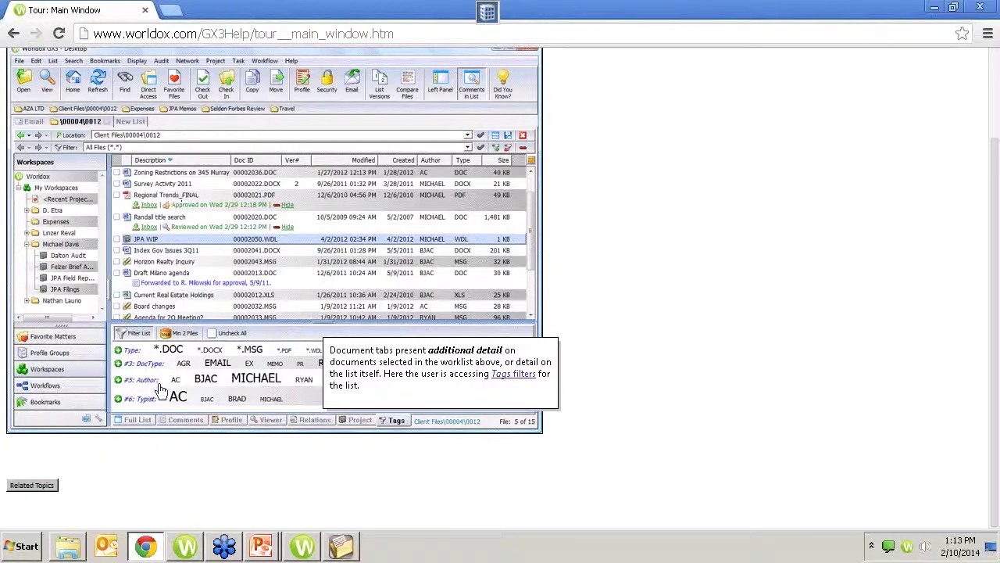
left_click(13, 33)
left_click(14, 32)
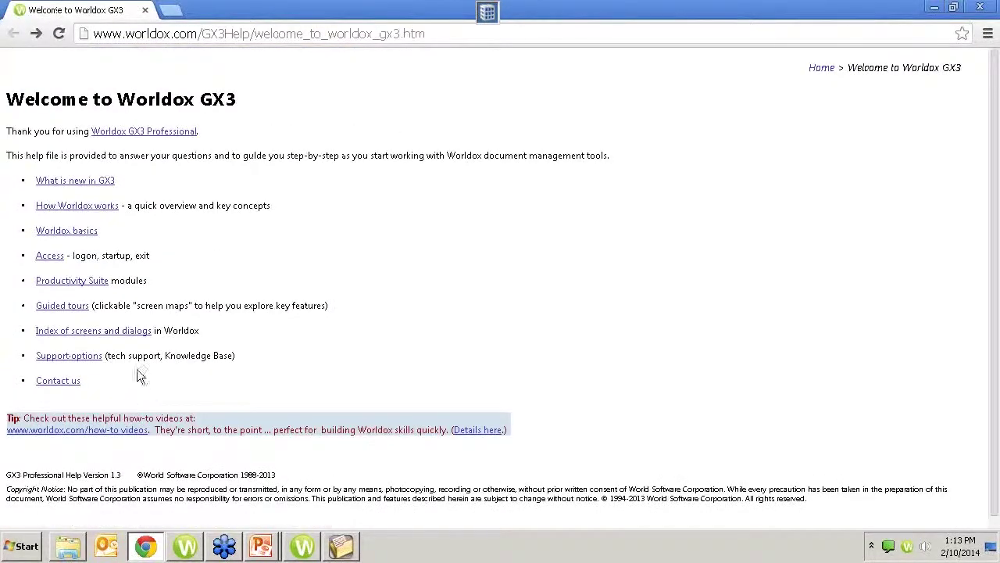
Look up the Bookmark > Create dialog in the index of screens and dialogs and return to the welcome page
left_click(98, 335)
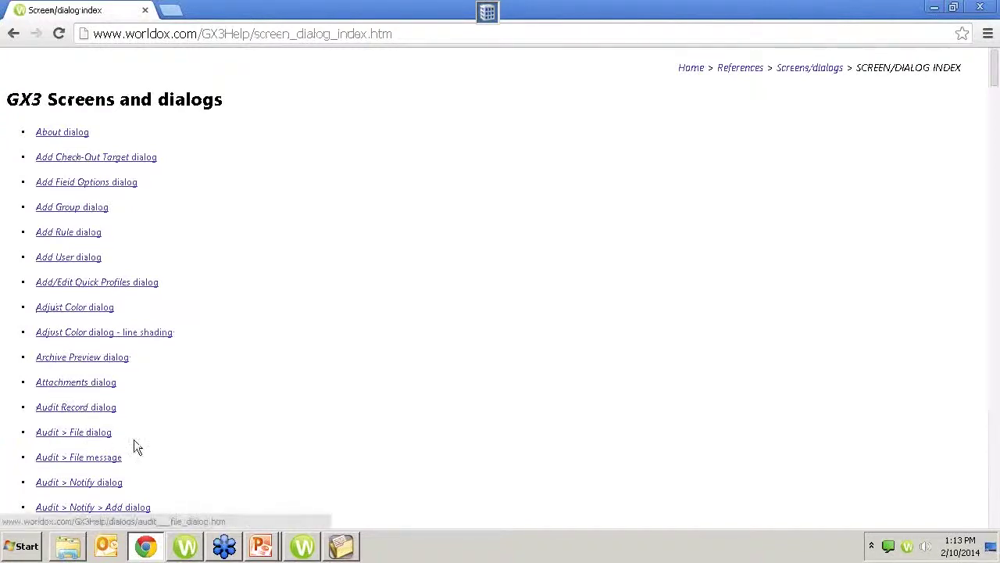
scroll(134, 440, "down", 3)
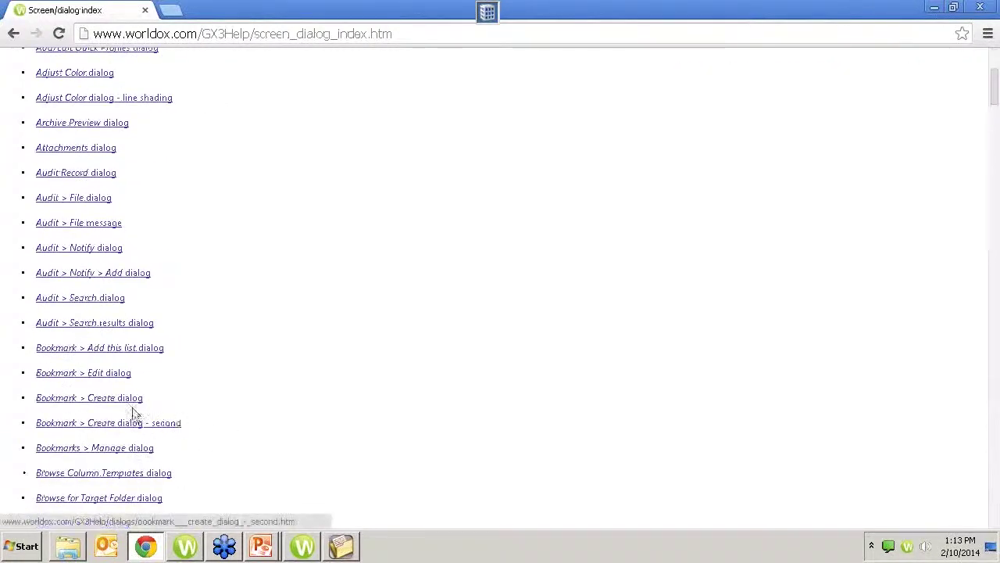
left_click(68, 402)
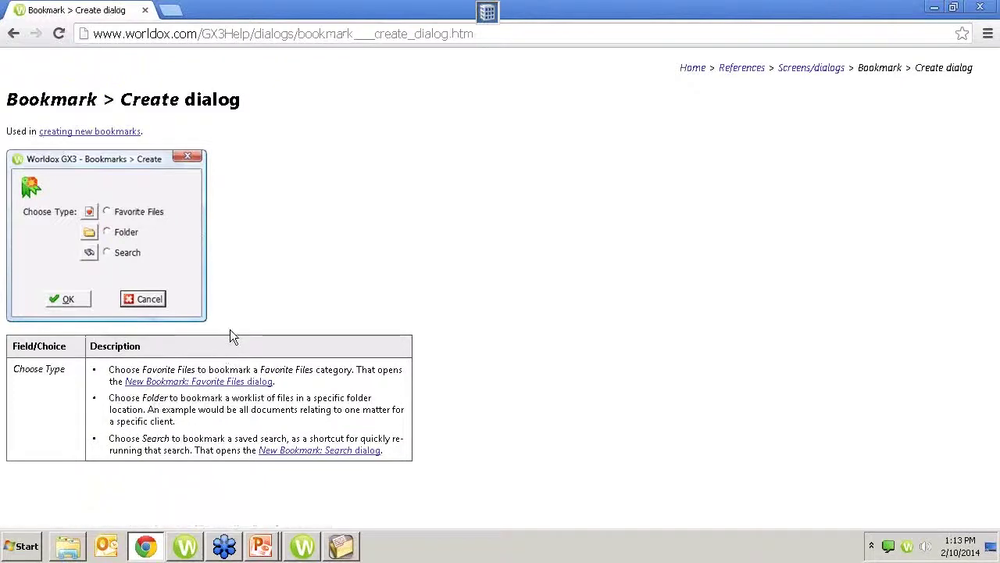
left_click(14, 34)
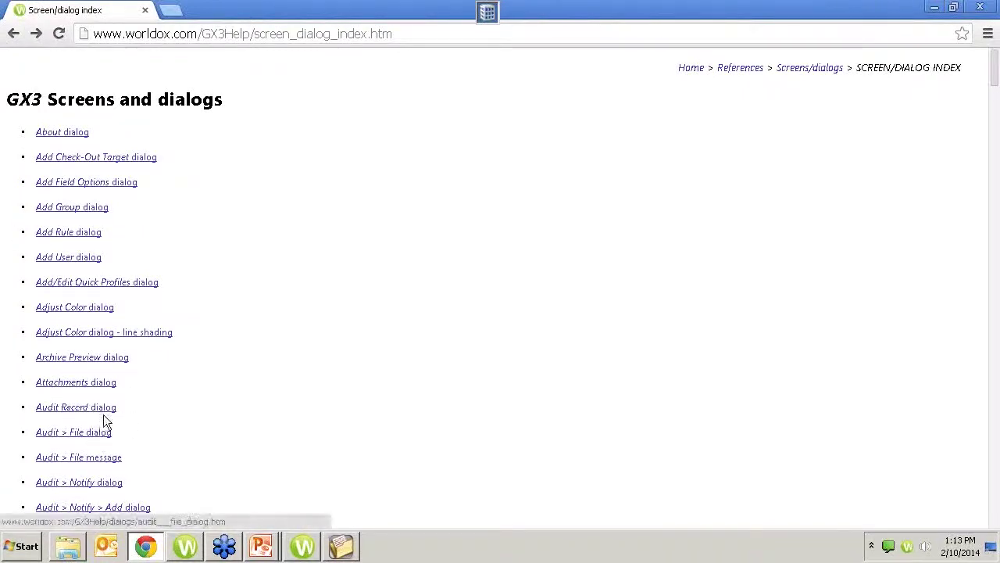
left_click(12, 35)
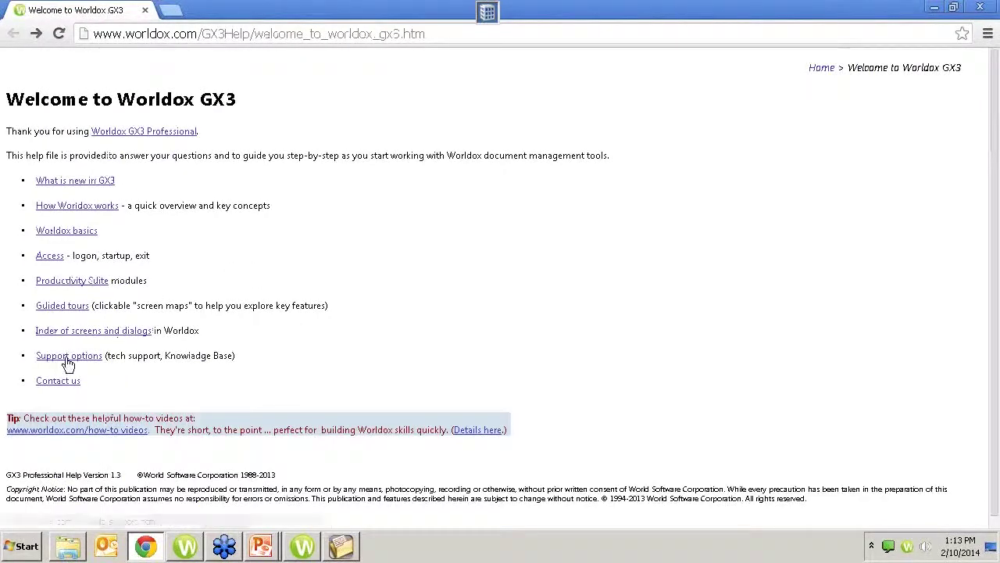
Read the Support Options help page, and browse the Worldox how-to videos page before closing the browser
left_click(69, 358)
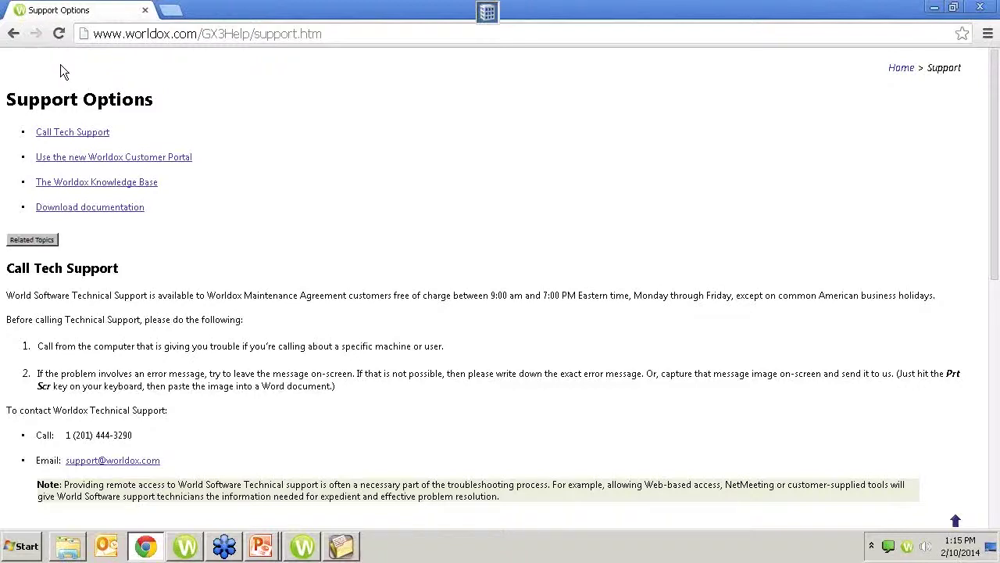
left_click(13, 34)
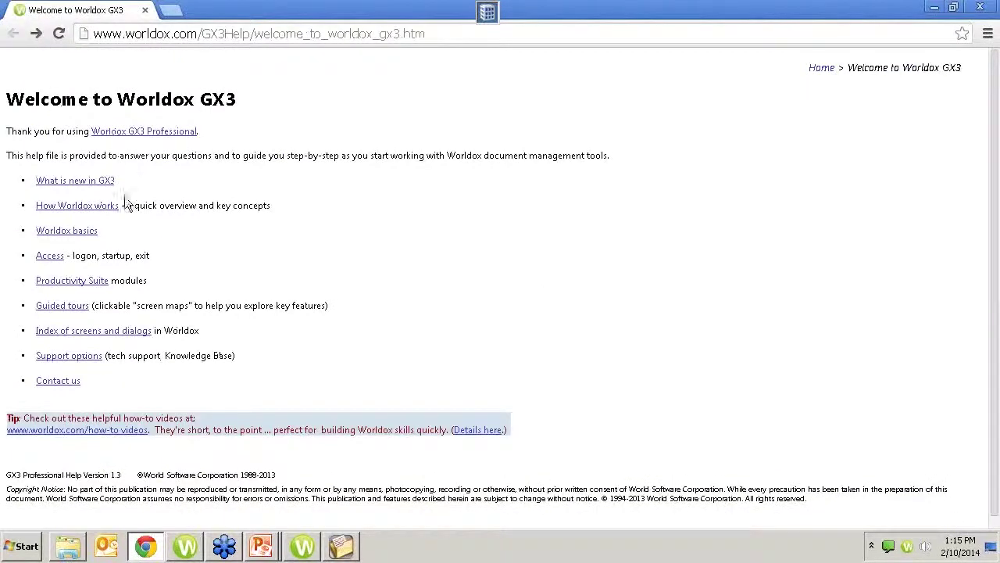
left_click(114, 431)
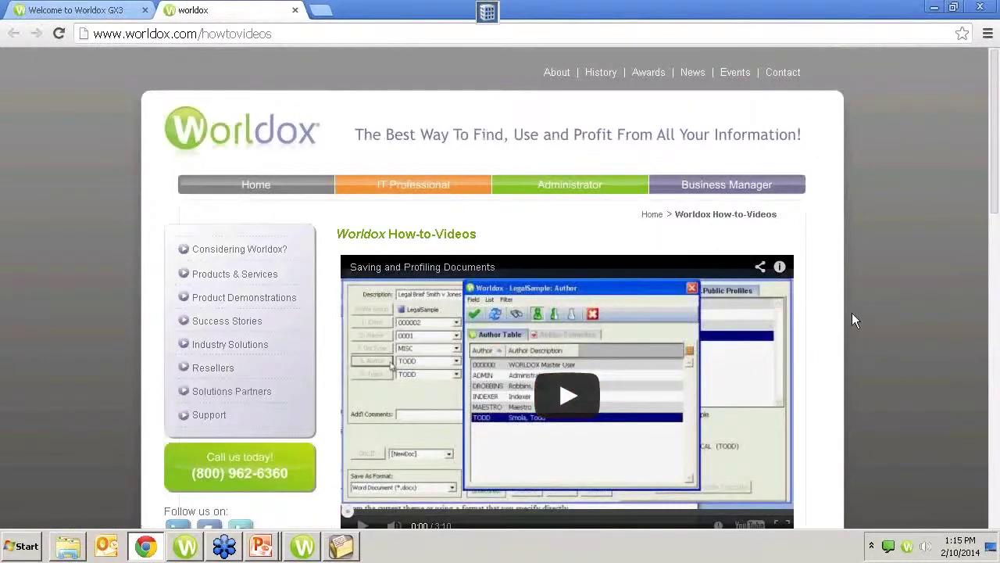
left_click(996, 500)
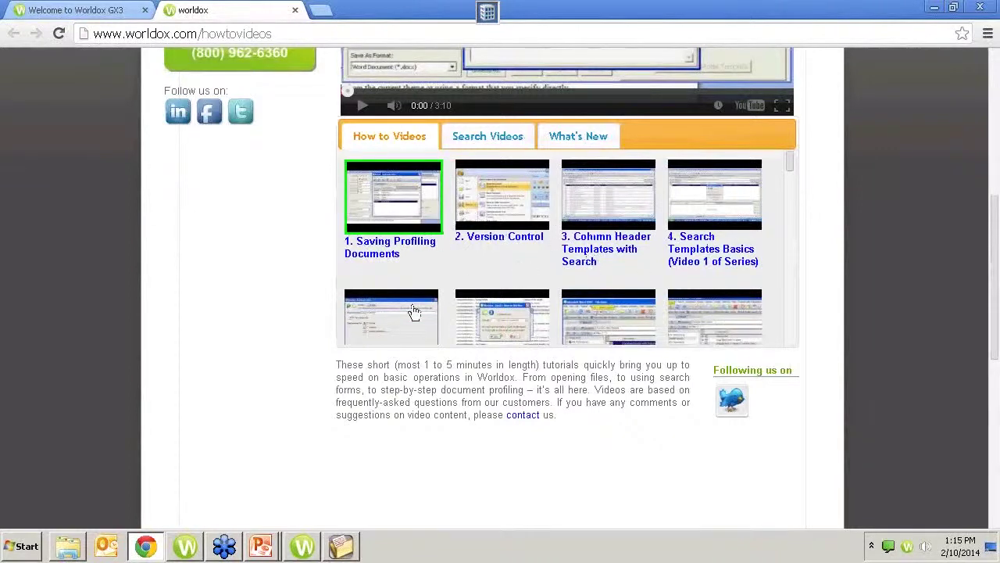
scroll(314, 279, "up", 4)
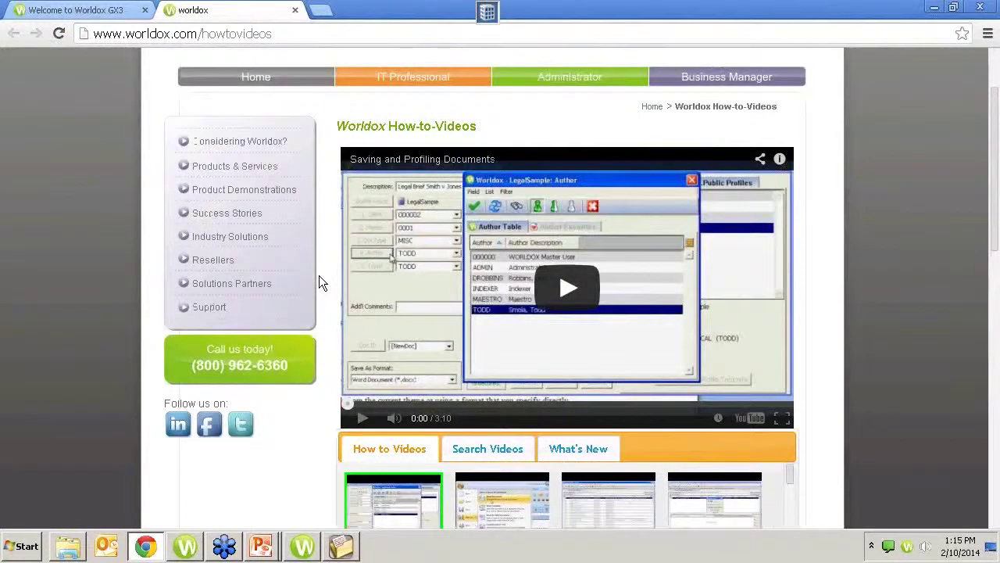
scroll(318, 282, "up", 1)
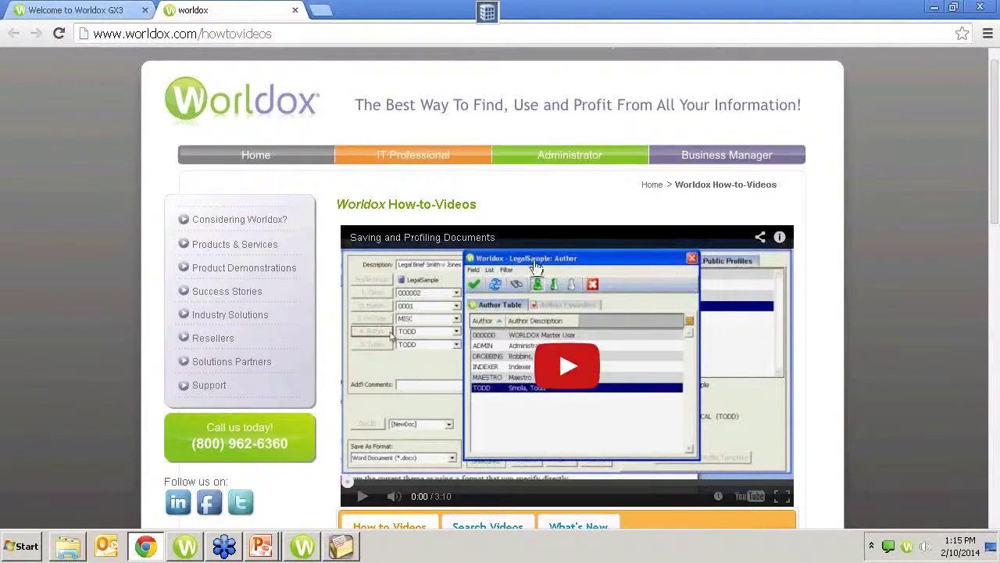
left_click(979, 8)
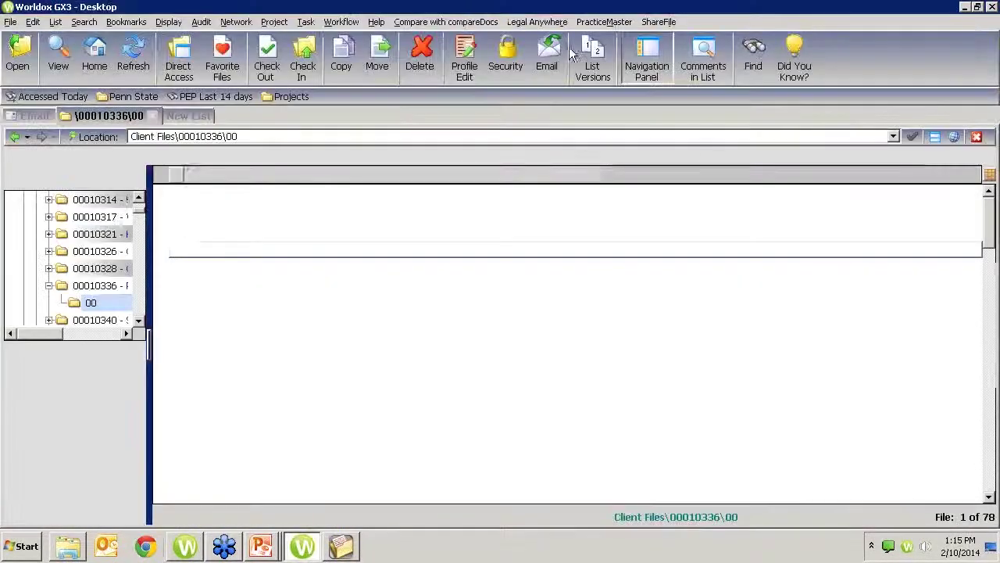
Reopen the Worldox help contents, look over the welcome page and close the browser
left_click(376, 22)
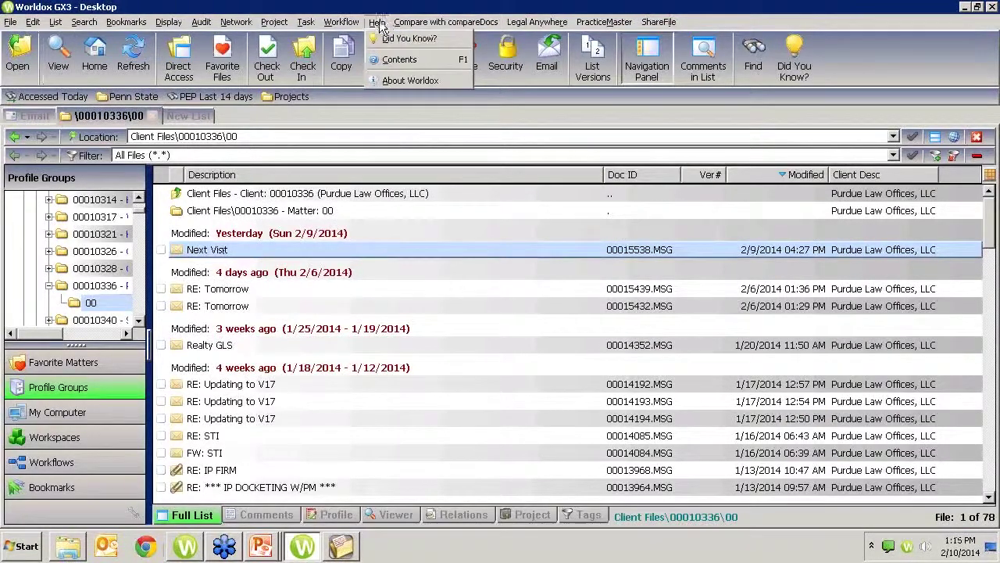
left_click(389, 63)
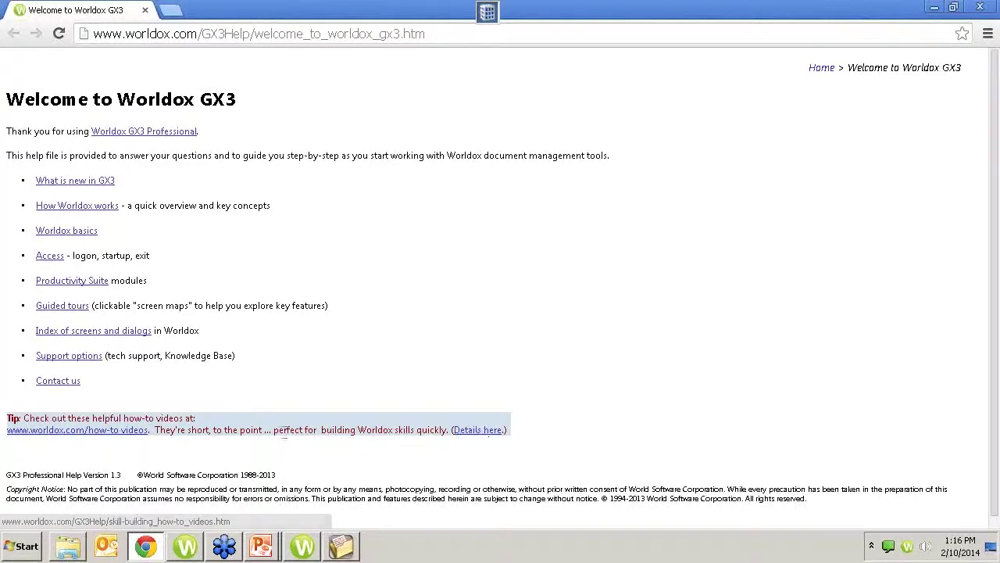
left_click(983, 9)
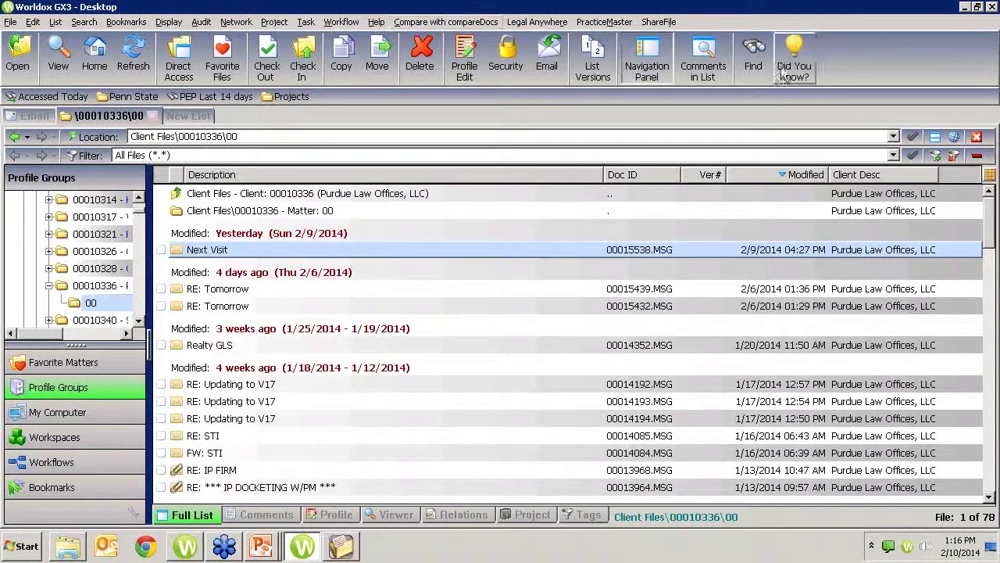
Append a Help > Contents button labelled Contents Help to the main toolbar and open the online help with it
right_click(845, 52)
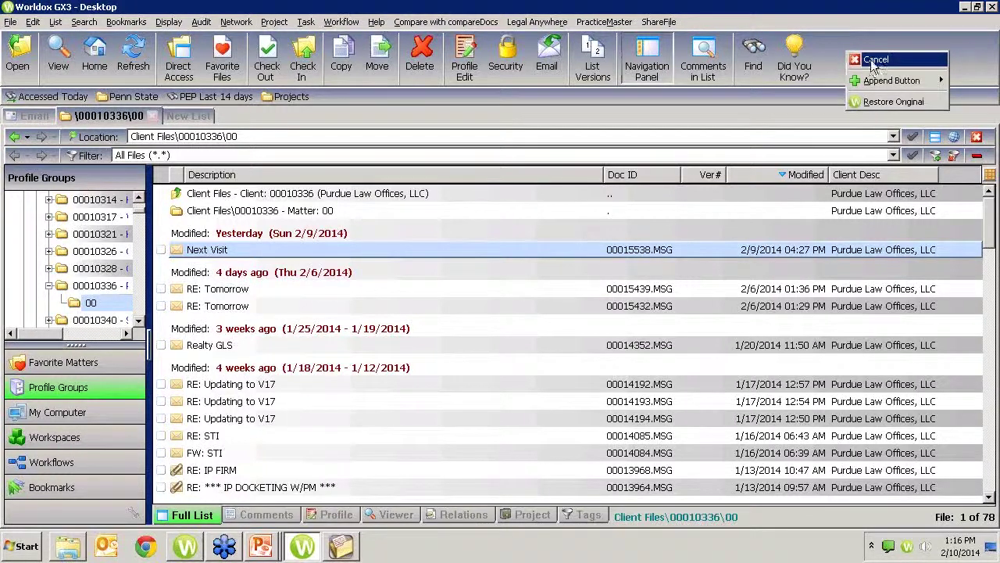
mouse_move(881, 84)
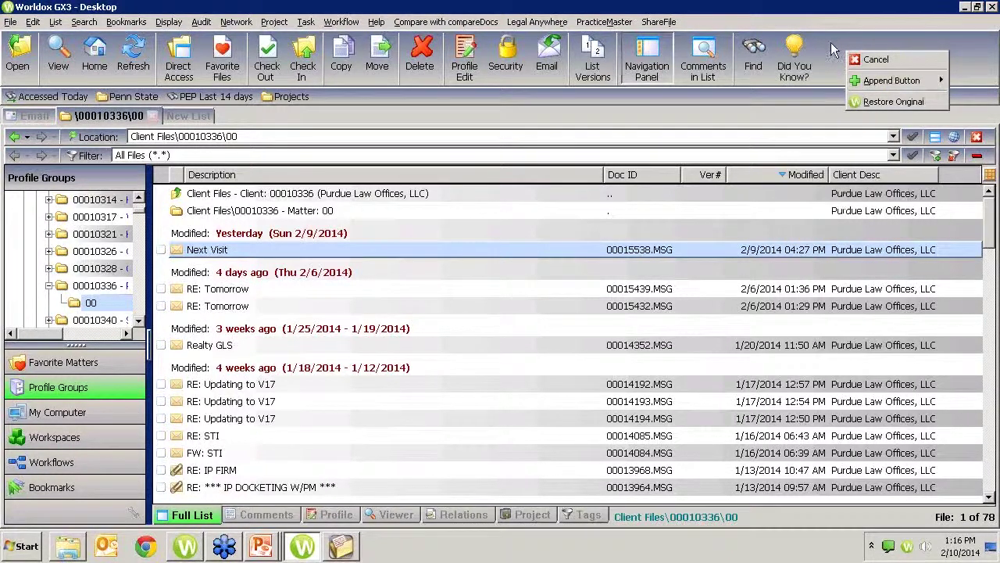
left_click(833, 42)
right_click(850, 53)
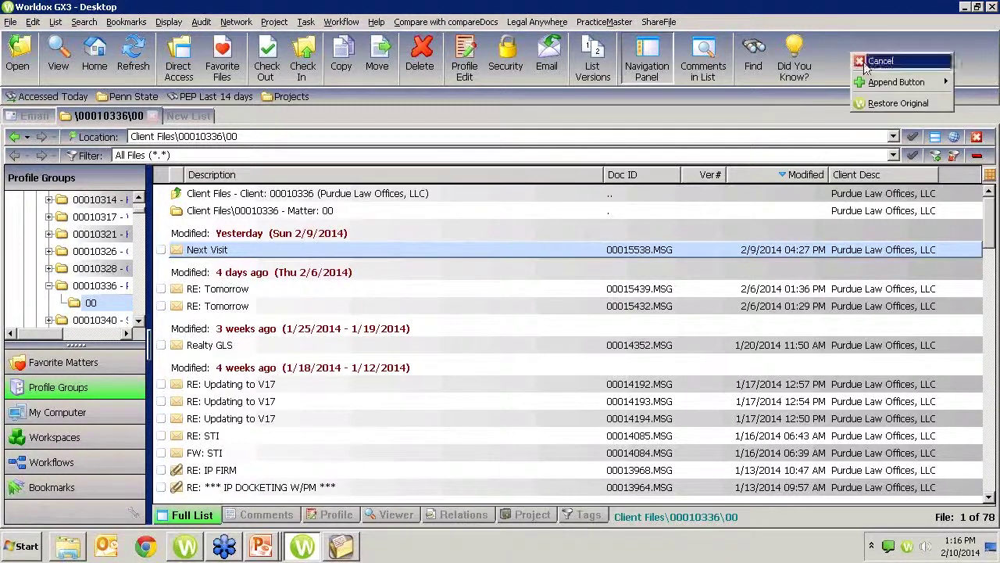
mouse_move(880, 82)
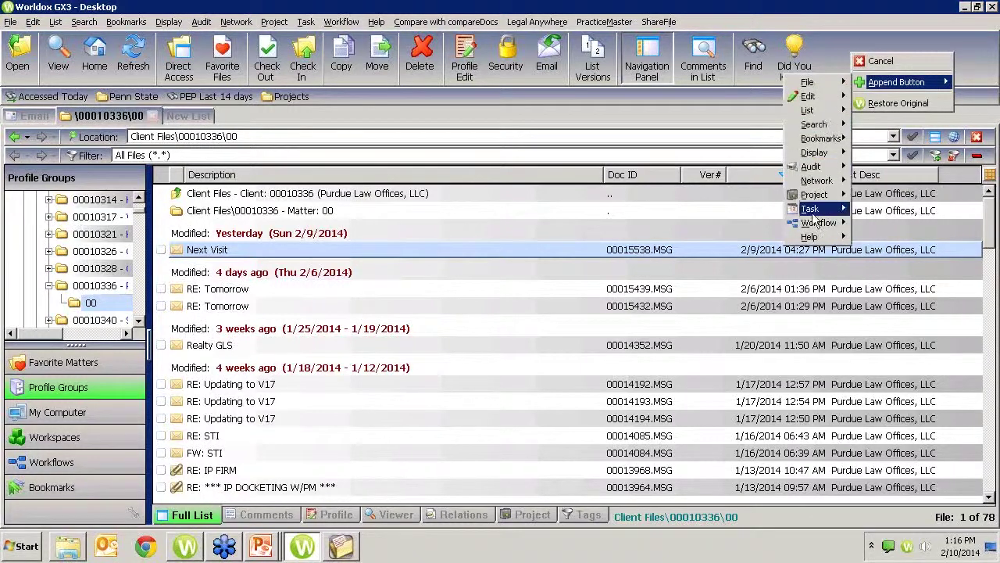
mouse_move(812, 238)
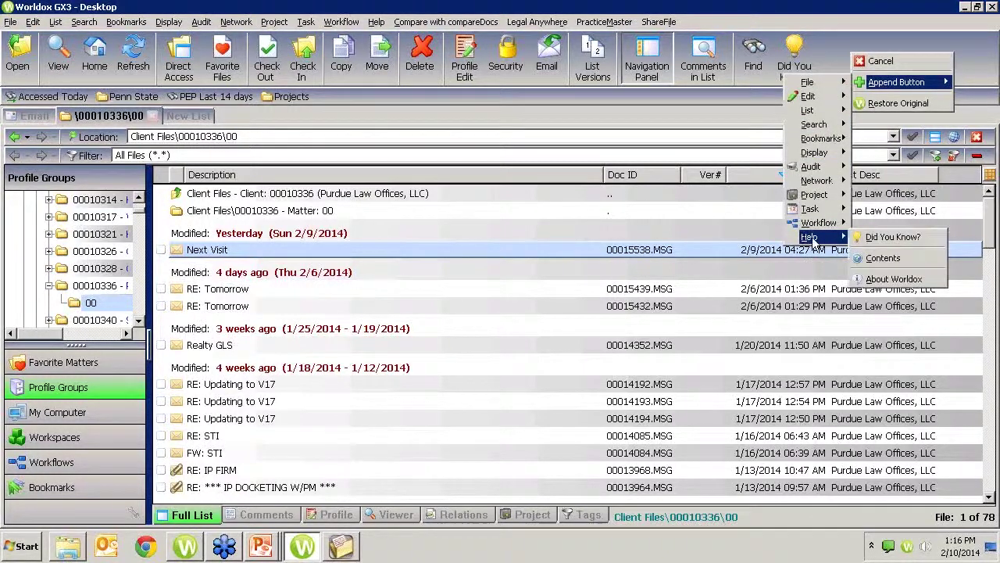
left_click(884, 258)
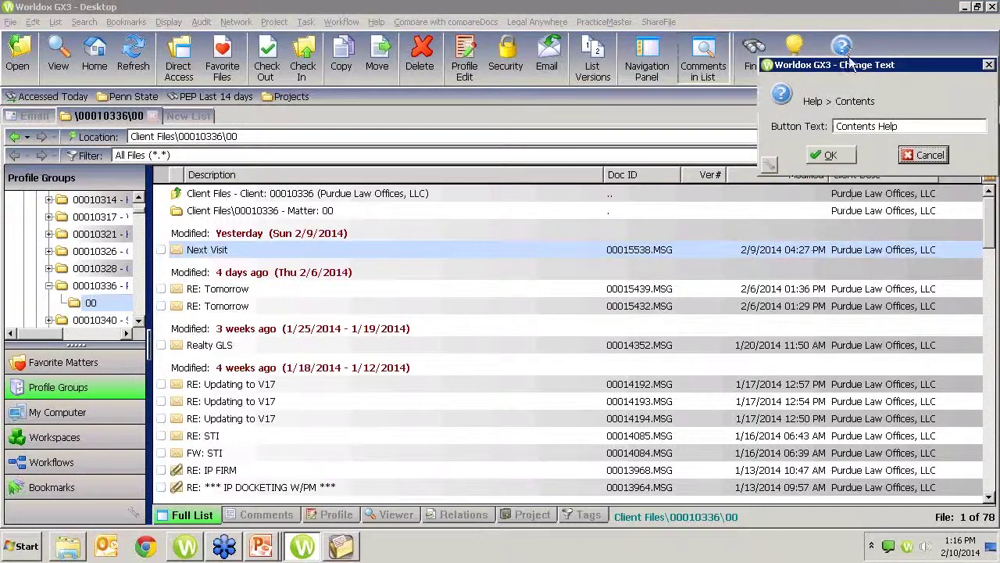
left_click(924, 156)
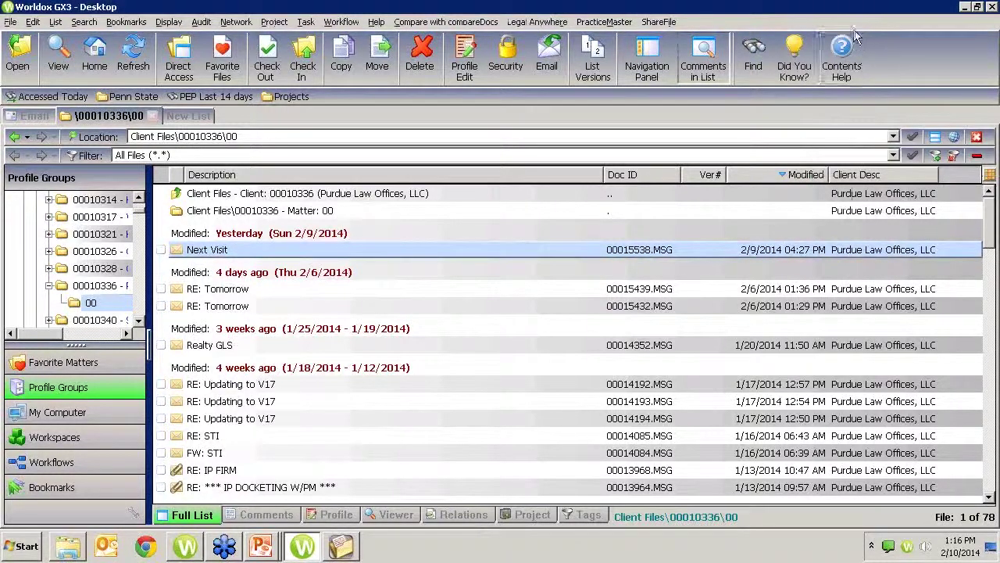
left_click(842, 59)
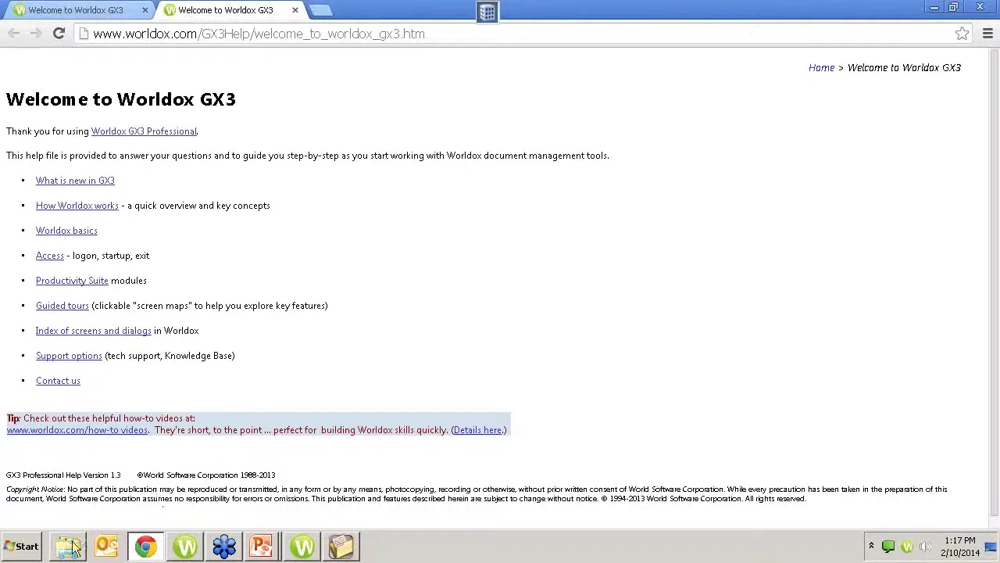
Browse to Root\worldox\Guides on the 1544 Volume (S:) drive in the file explorer and view the PDF guides
mouse_move(61, 546)
left_click(28, 550)
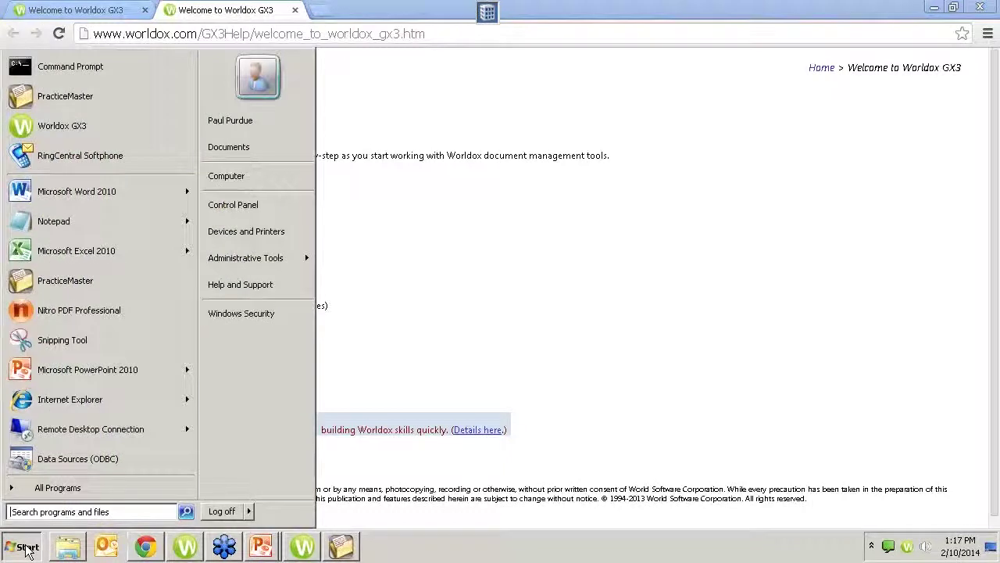
left_click(232, 179)
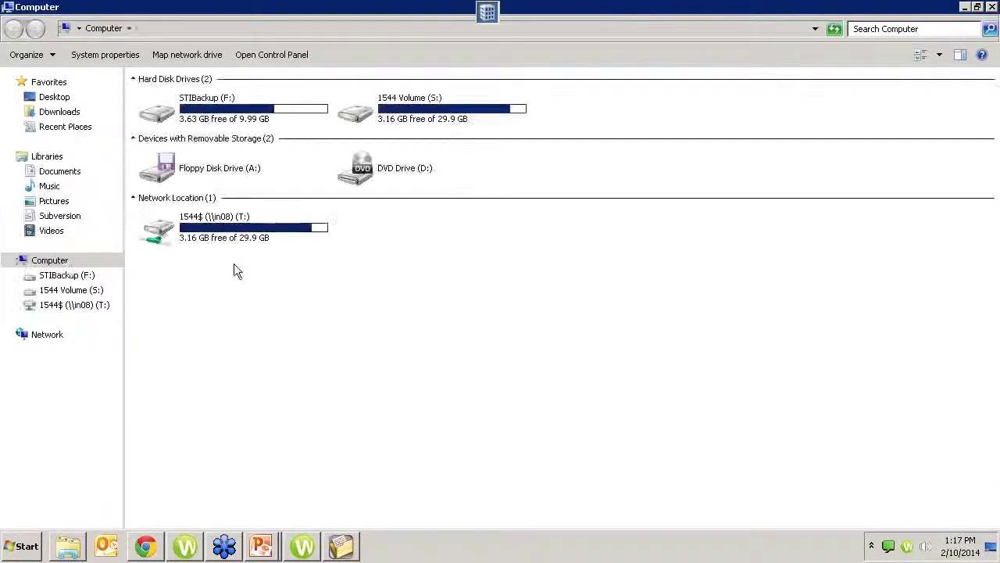
left_click(71, 292)
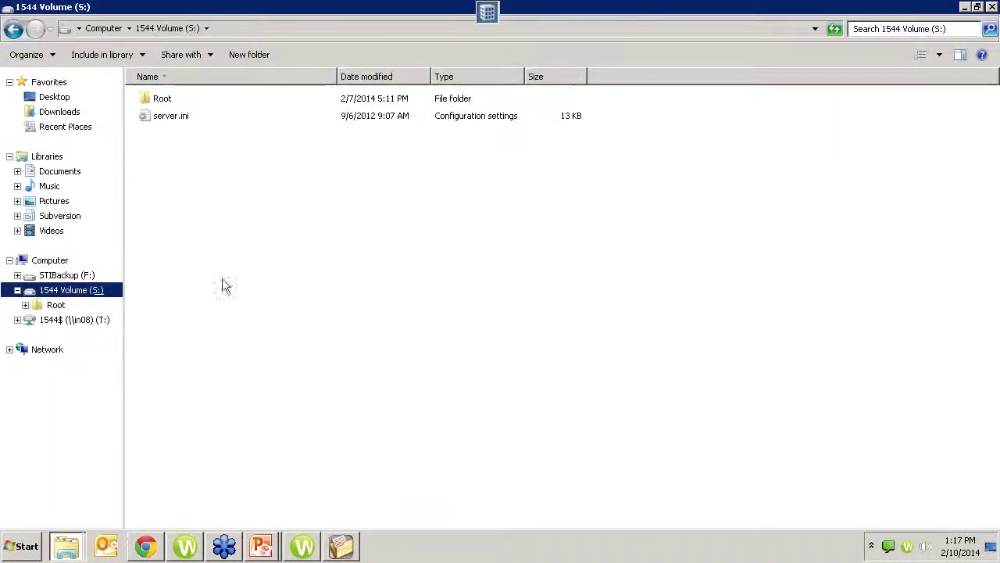
double_click(159, 98)
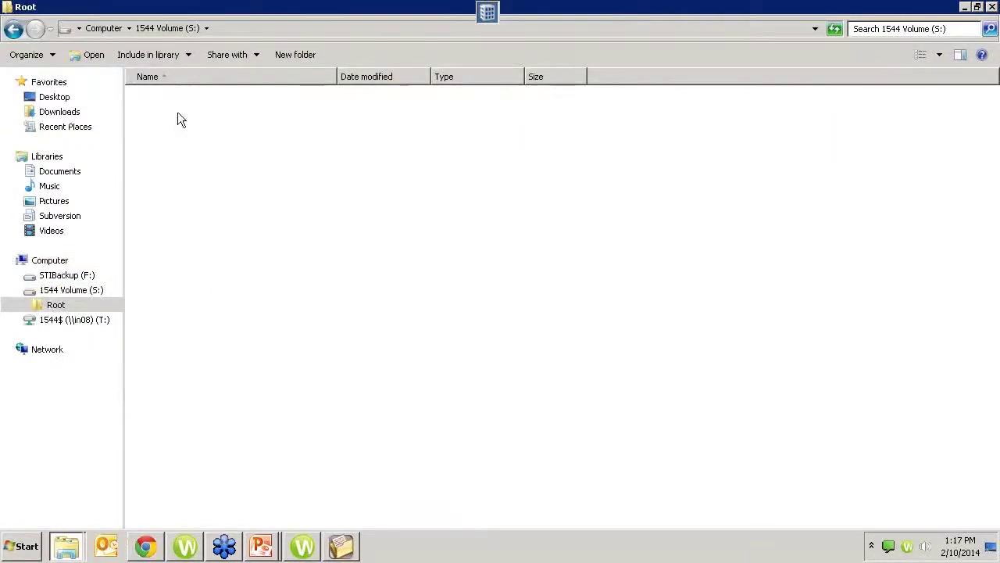
scroll(210, 430, "down", 1)
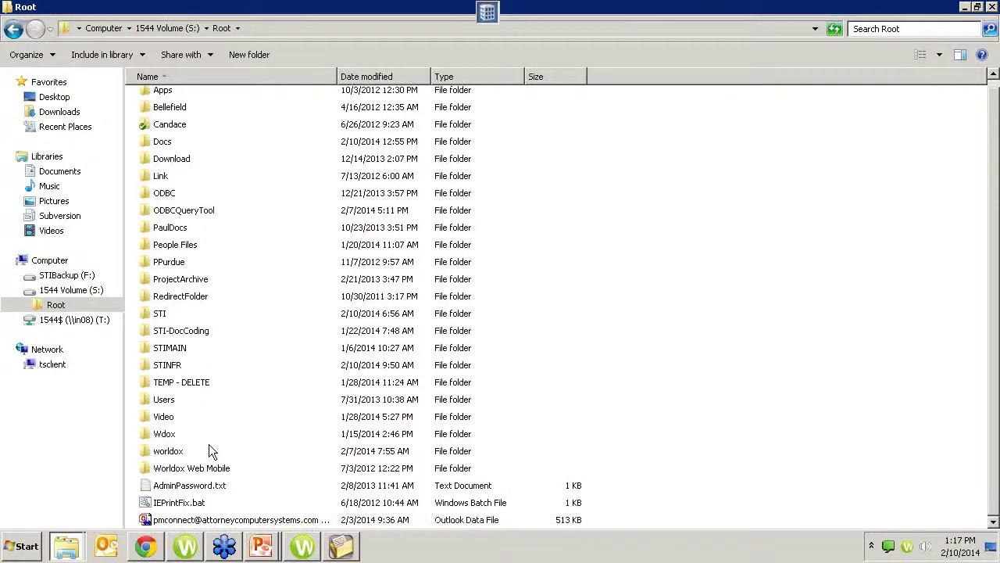
left_click(166, 451)
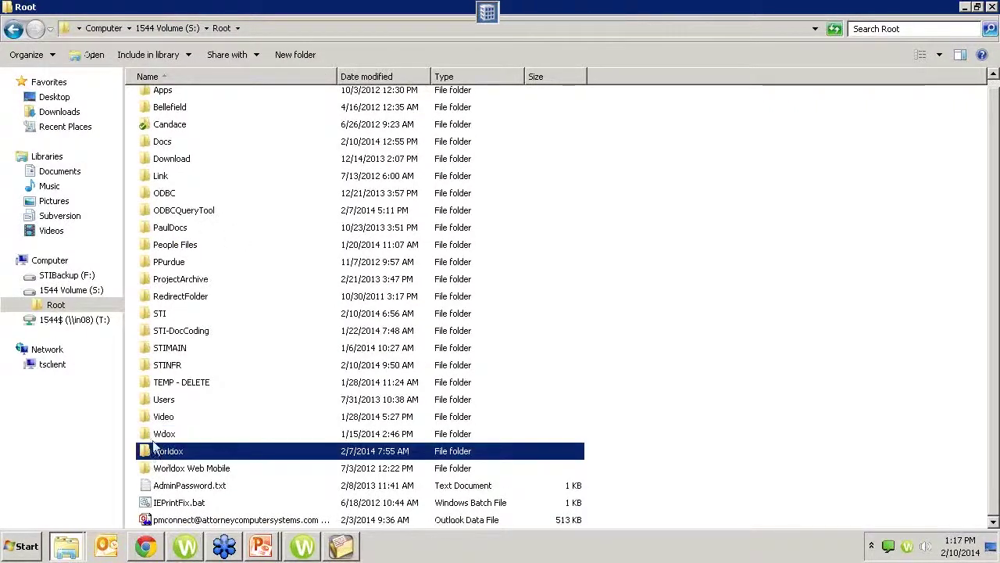
left_click(156, 451)
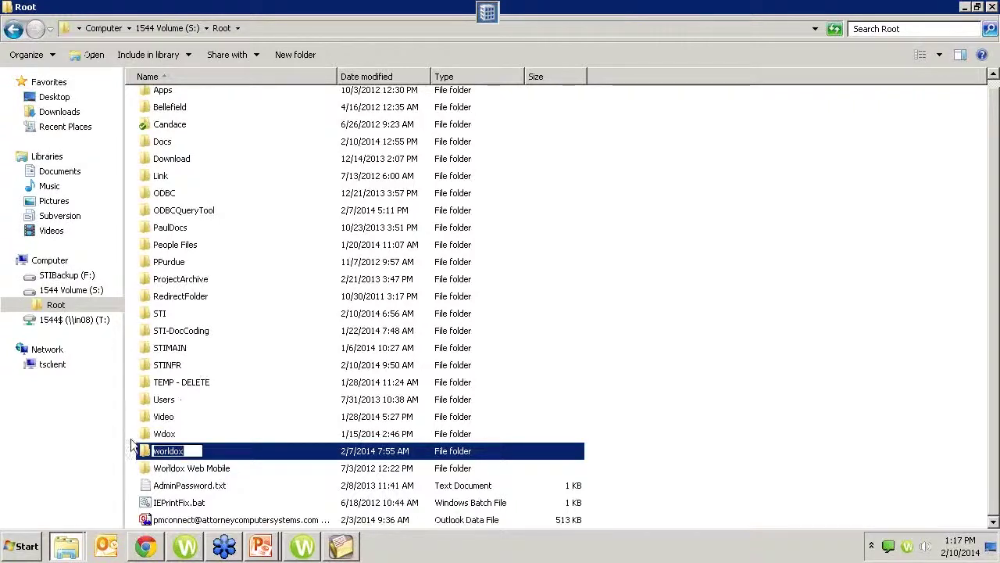
double_click(143, 452)
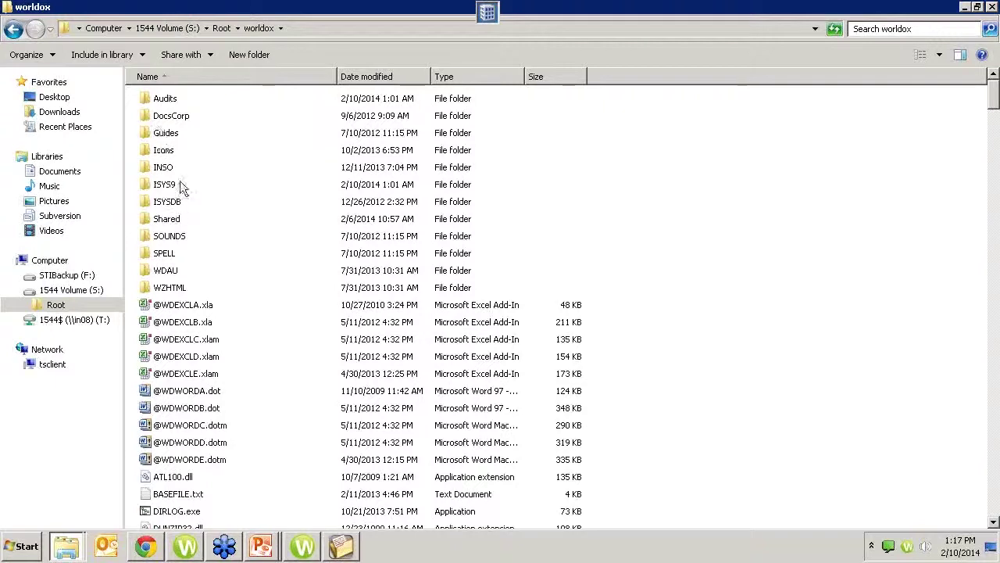
double_click(145, 133)
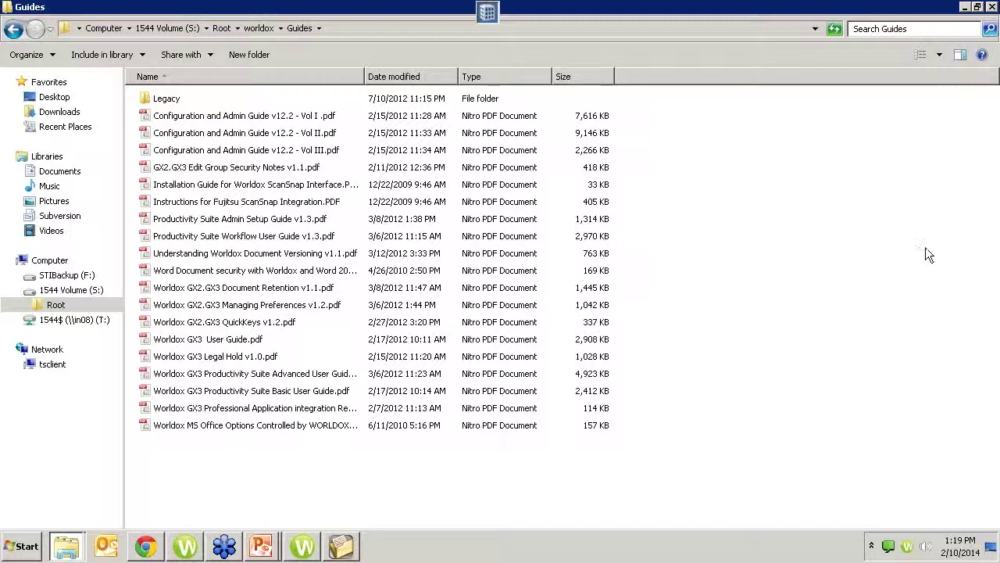
Close the Guides folder and the help browser, and switch to PracticeMaster
left_click(992, 7)
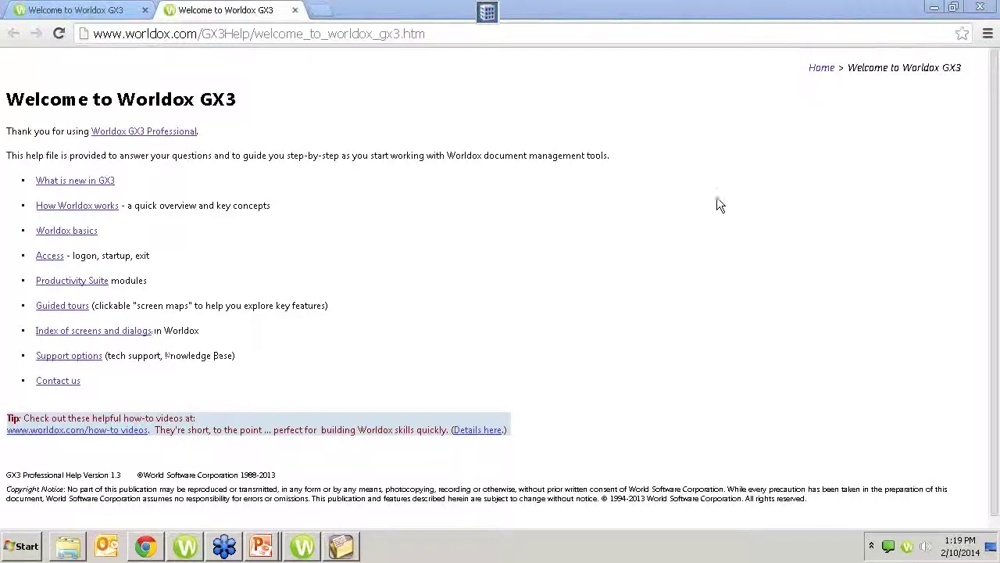
left_click(982, 5)
left_click(981, 7)
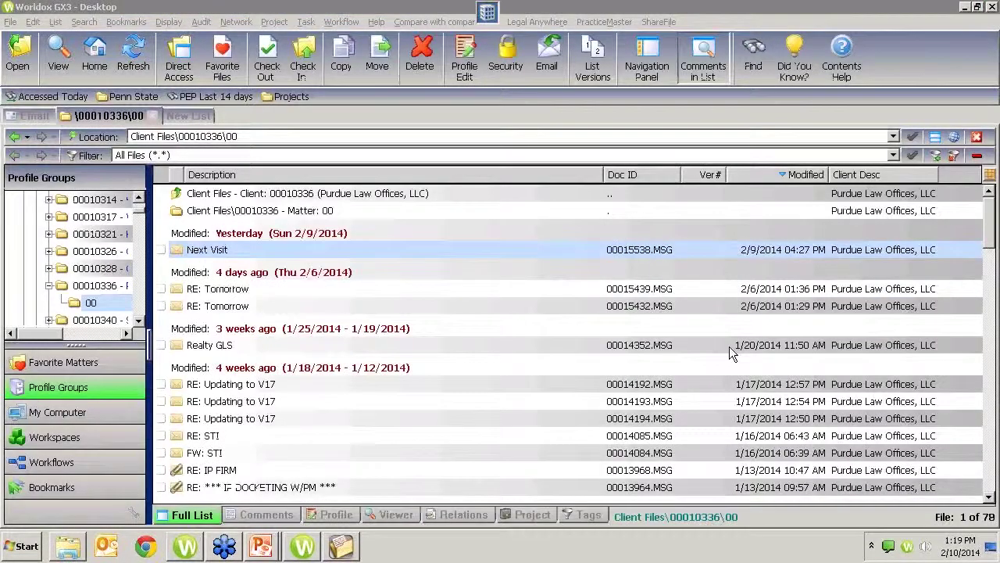
left_click(341, 547)
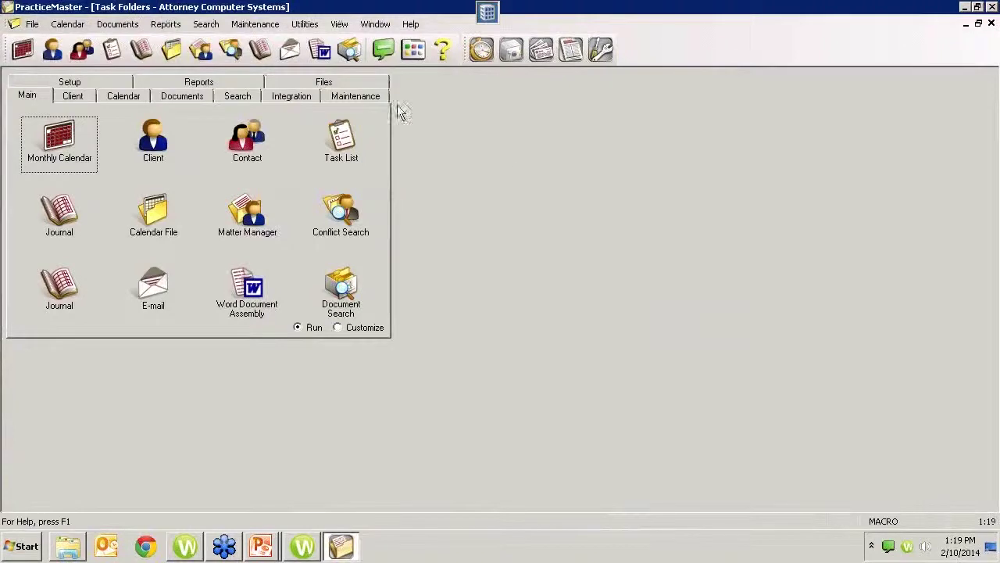
Open the Worldox Integration settings in PracticeMaster
left_click(273, 24)
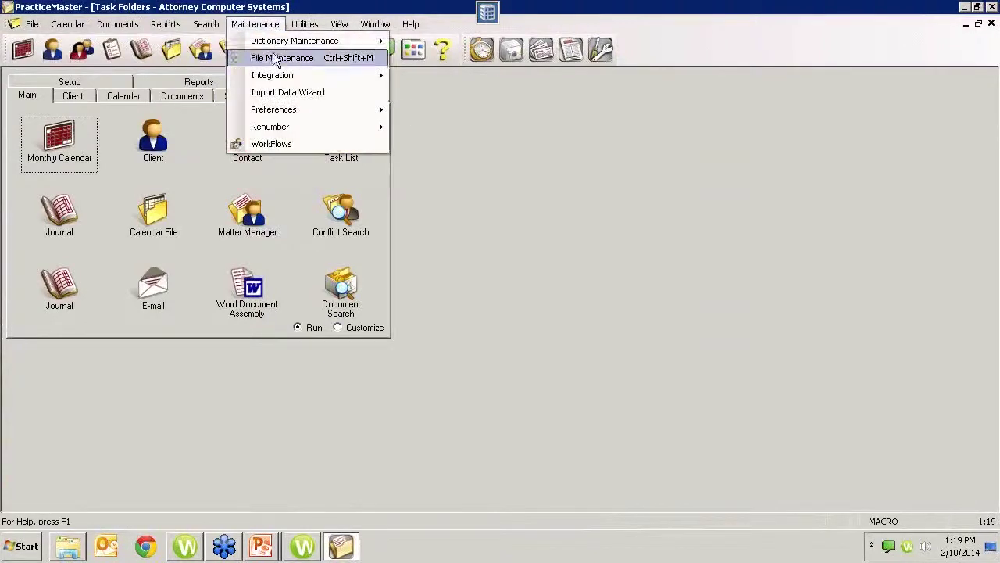
mouse_move(277, 75)
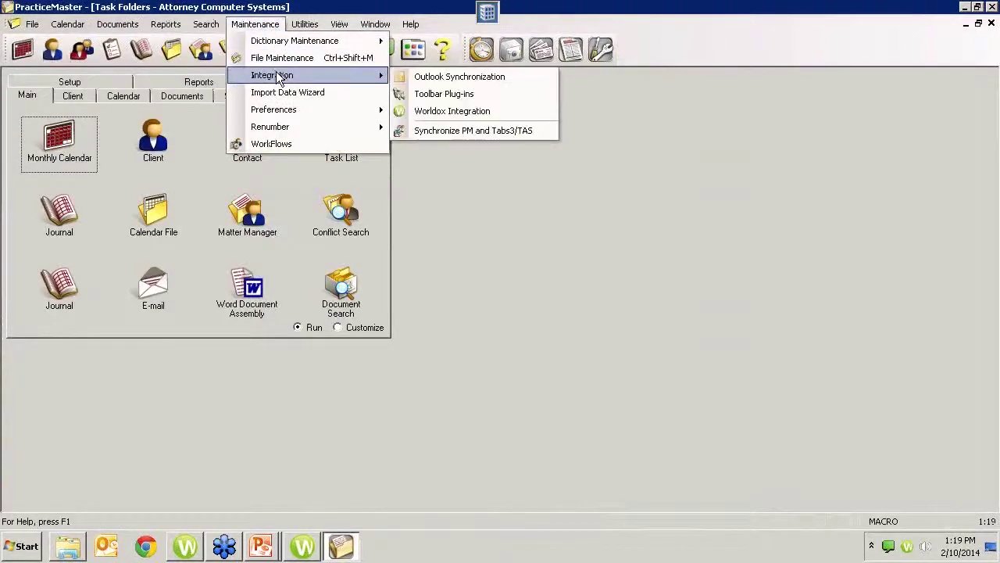
left_click(422, 111)
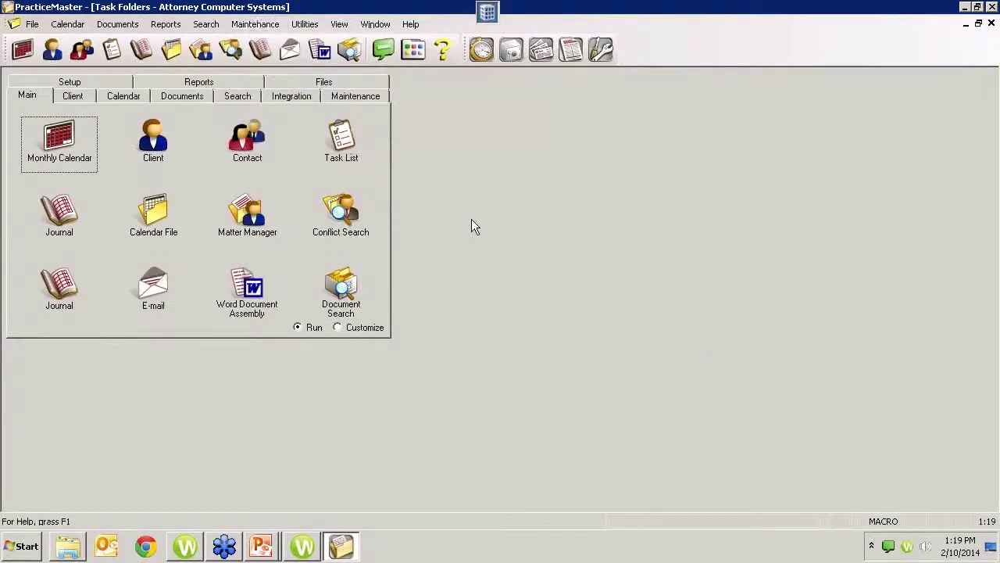
left_click(254, 25)
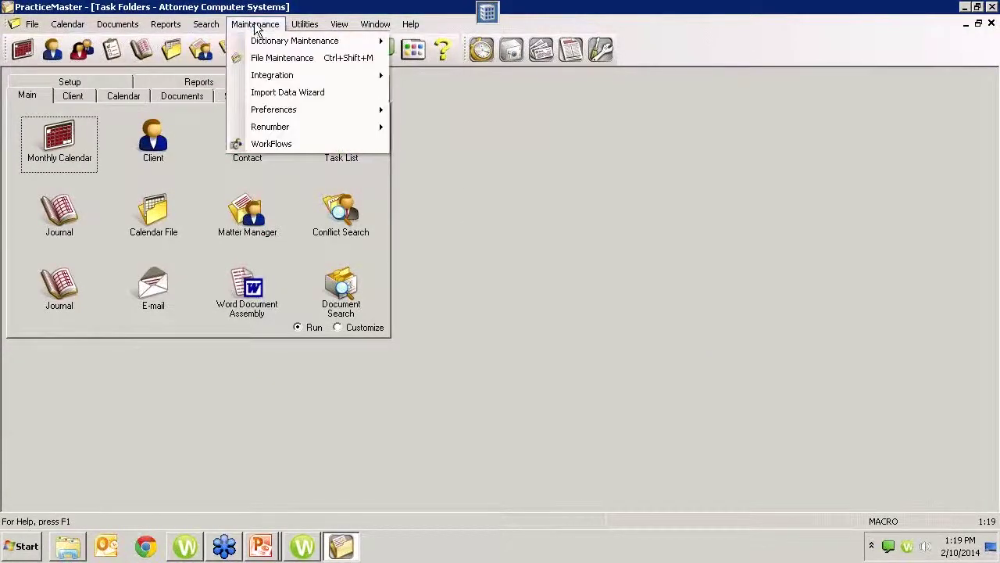
mouse_move(269, 76)
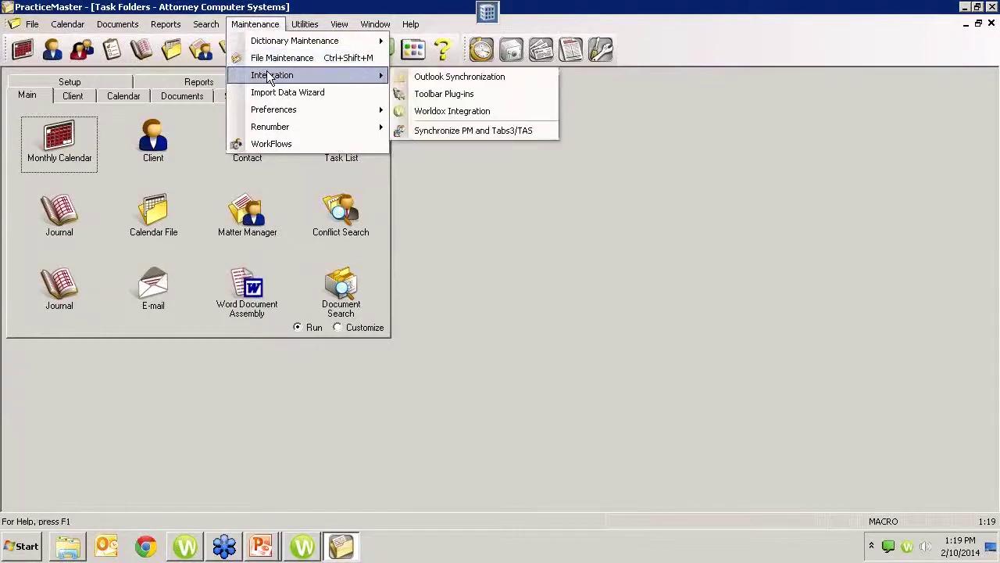
left_click(447, 114)
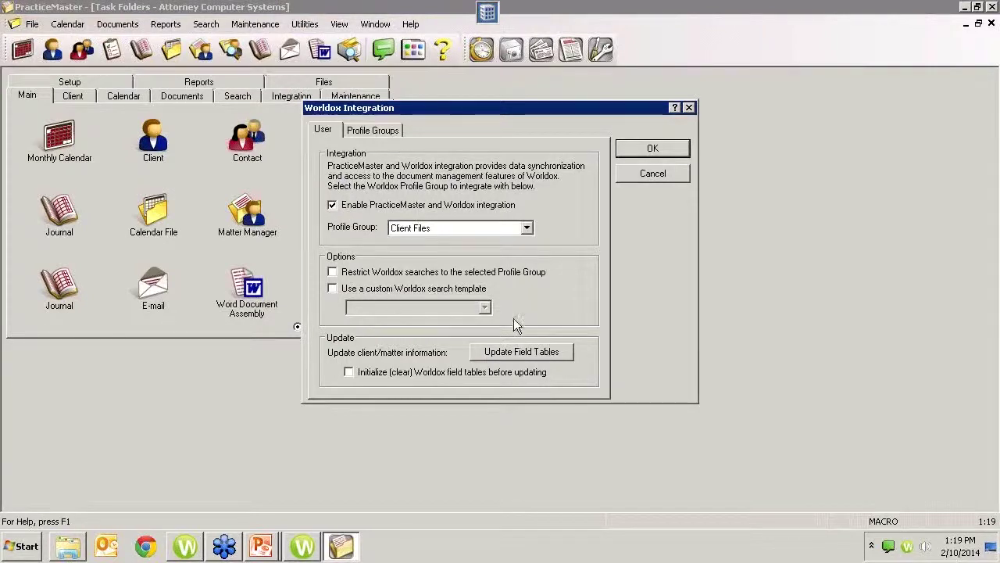
Review the integration's Profile Groups and User settings, request an update of the Worldox field tables, and cancel the settings dialog
left_click(374, 130)
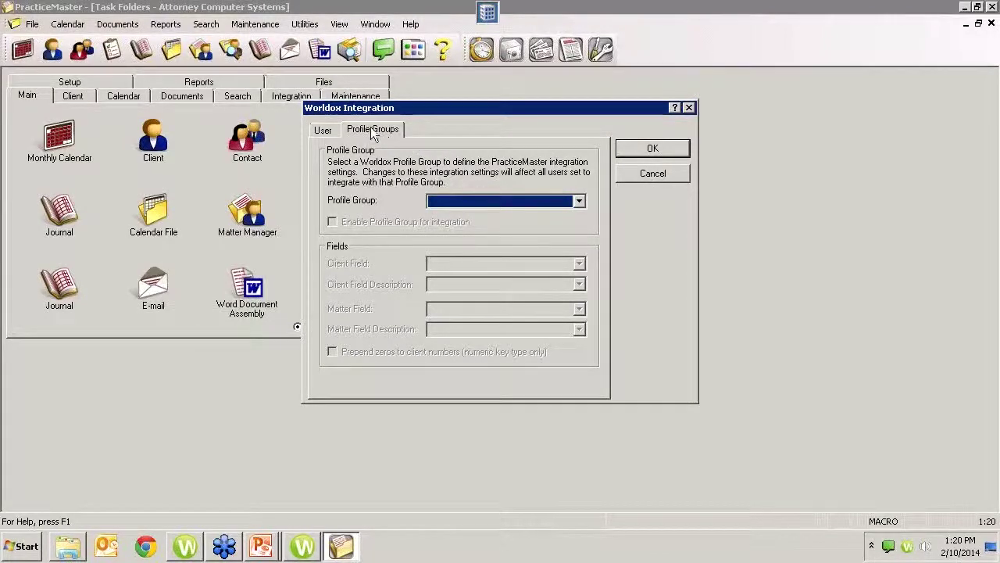
left_click(322, 131)
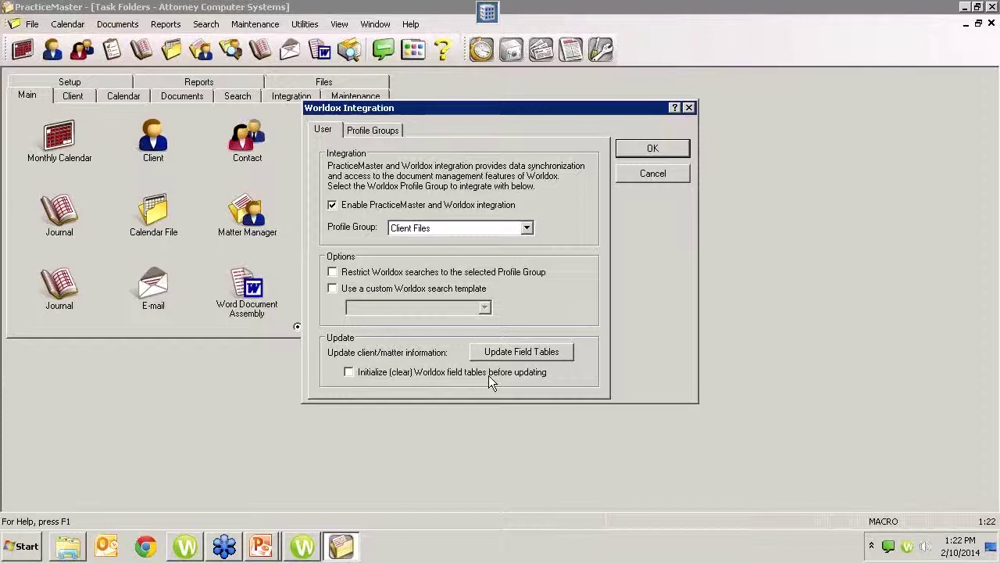
left_click(521, 352)
left_click(653, 174)
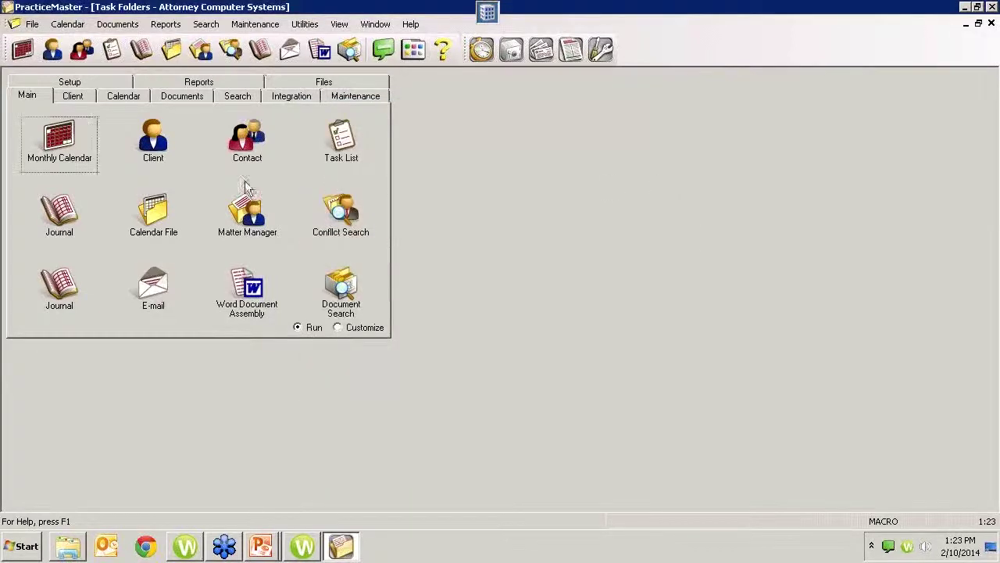
Open the client list and display the Worldox documents for Purdue Law Offices, LLC
left_click(150, 156)
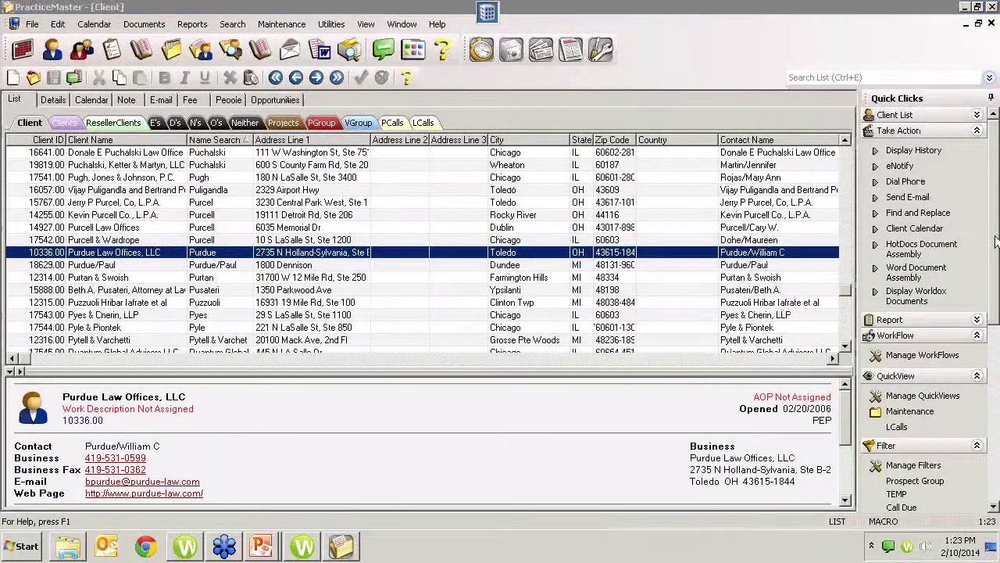
left_click(892, 294)
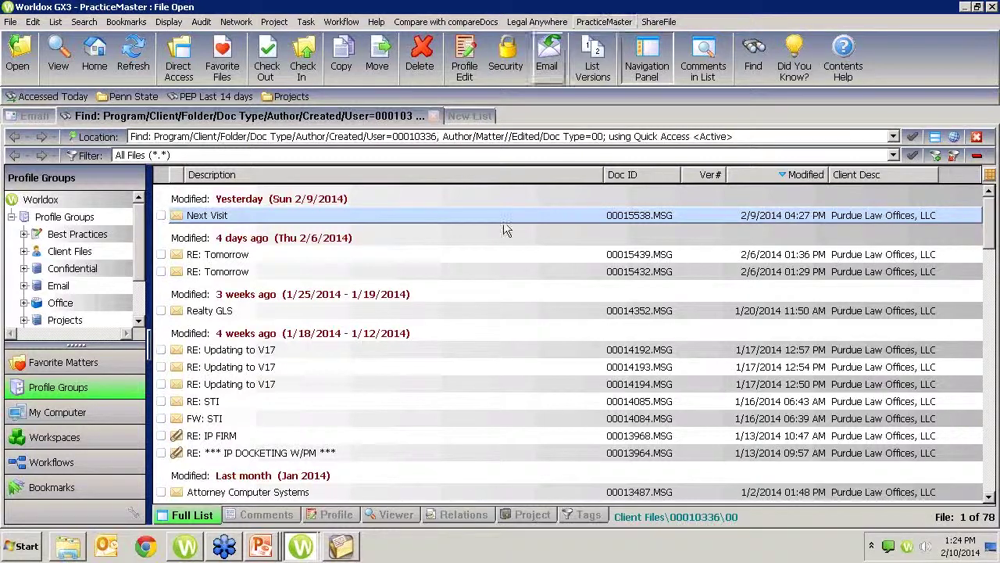
Start a PracticeMaster fee record from the Next Visit message in Worldox, view it beside the document list, and close it unsaved
left_click(604, 24)
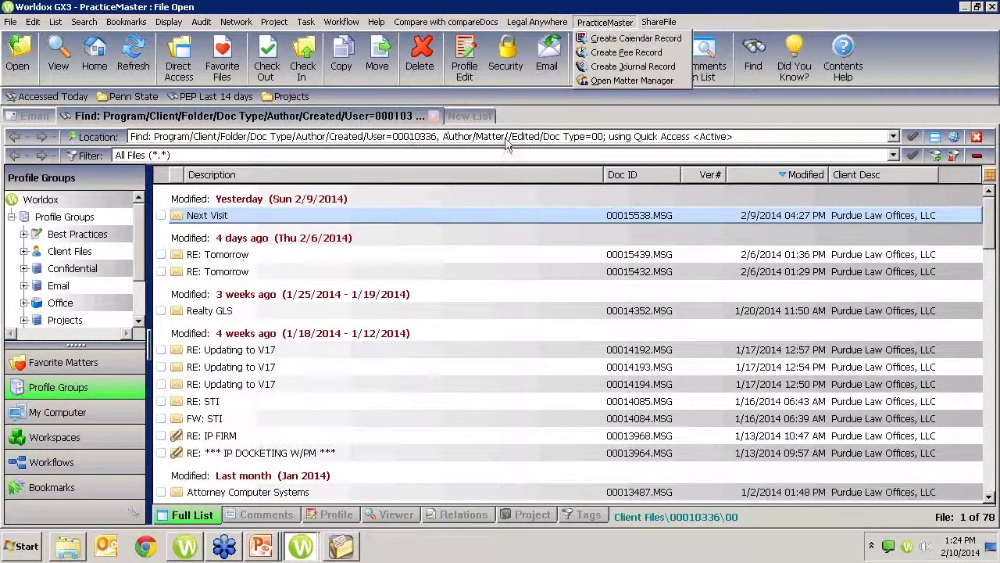
left_click(630, 52)
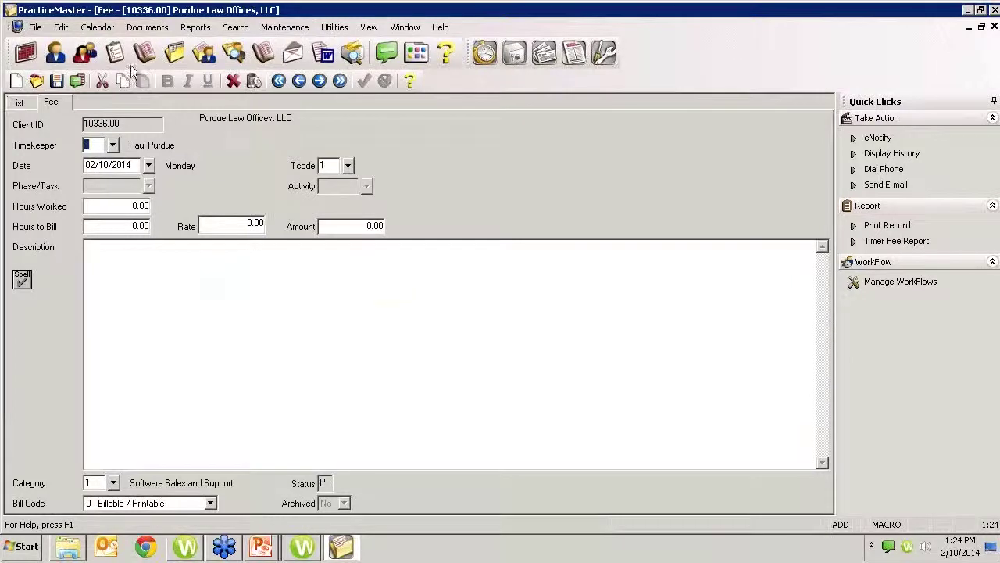
left_click(302, 546)
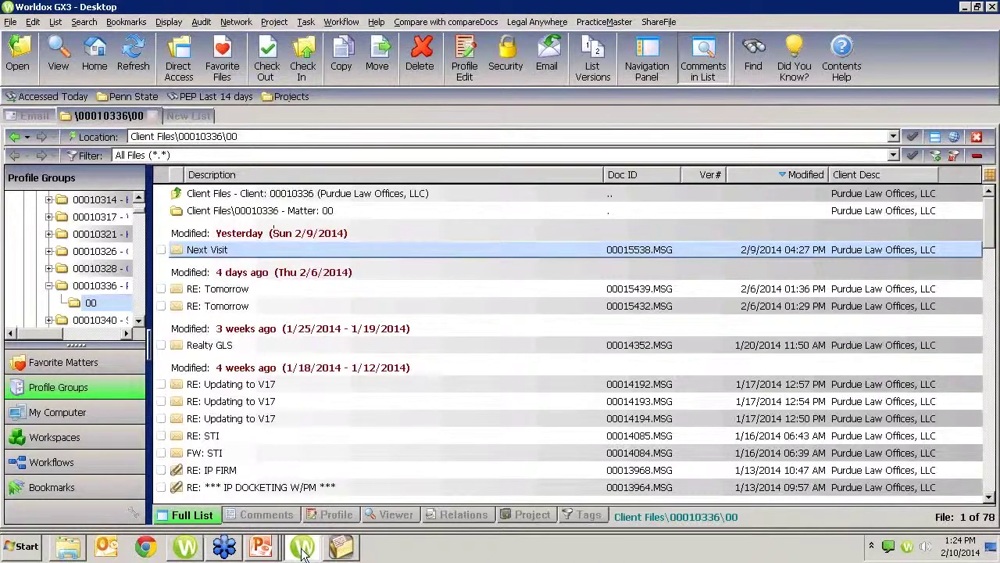
left_click(341, 546)
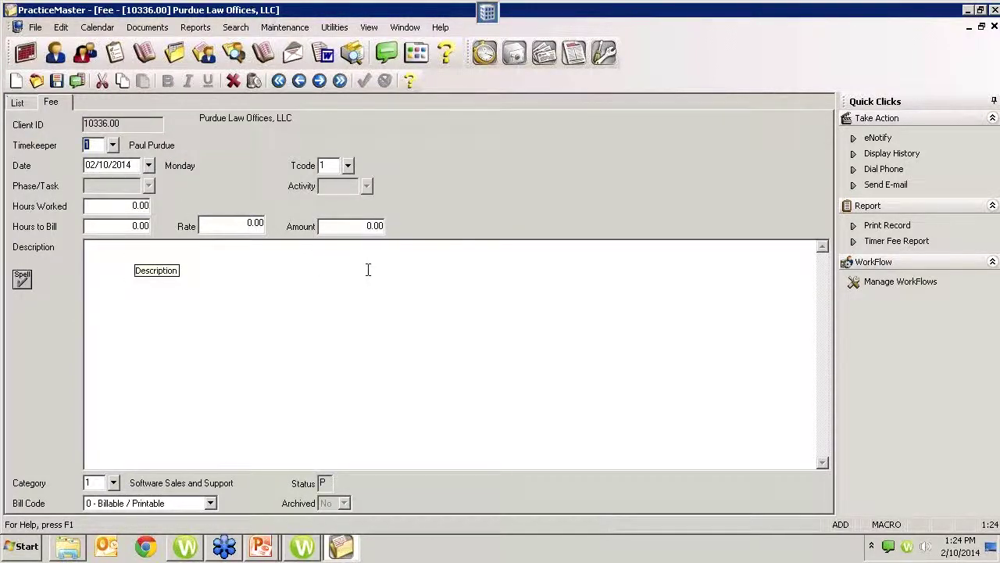
left_click(993, 28)
left_click(527, 306)
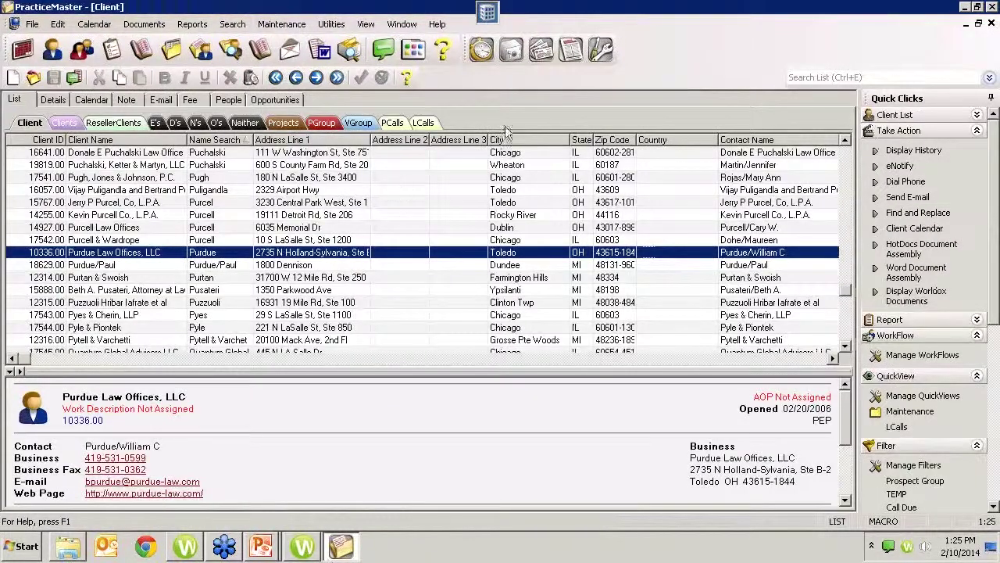
Return to the client's file list in Worldox and open the PracticeMaster Matter Manager for the Next Visit message's client
left_click(305, 545)
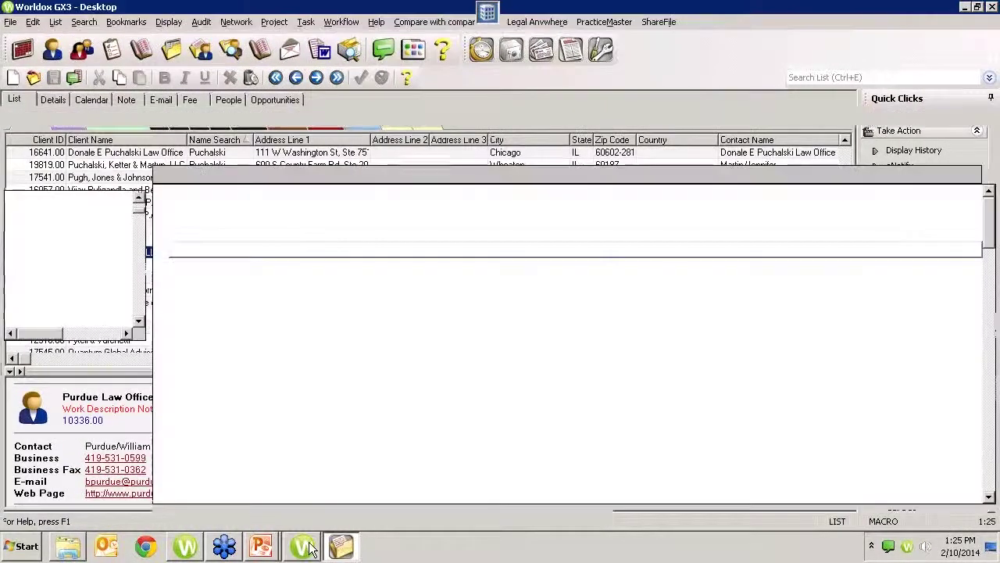
left_click(621, 22)
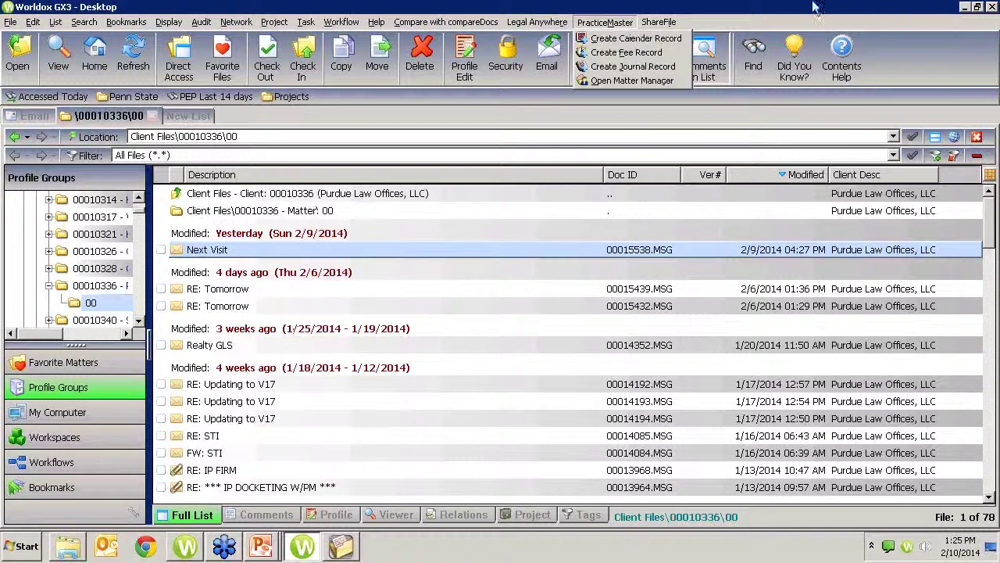
left_click(631, 81)
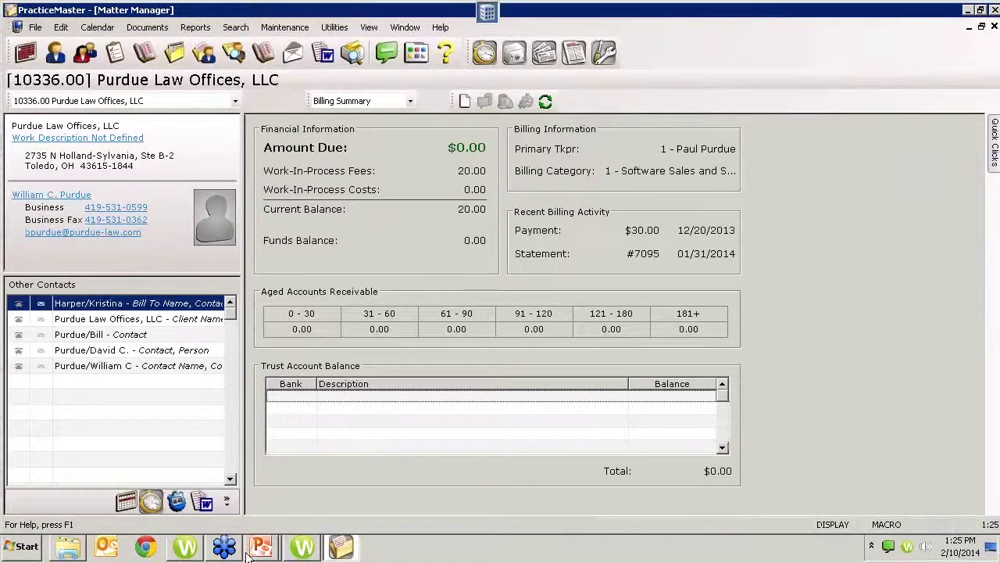
Launch Outlook, return to the client's file list in Worldox and display the available PracticeMaster commands
left_click(109, 556)
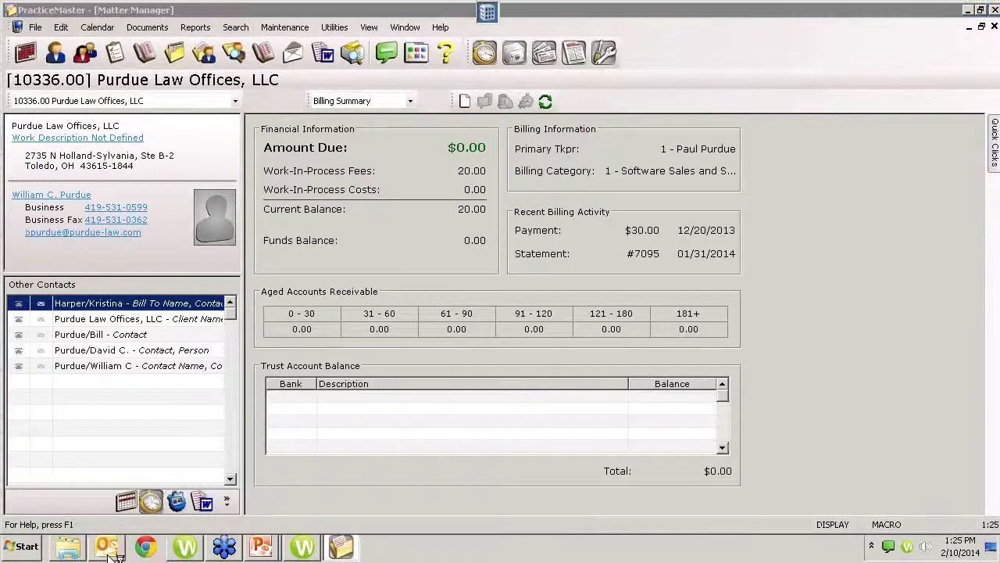
left_click(536, 304)
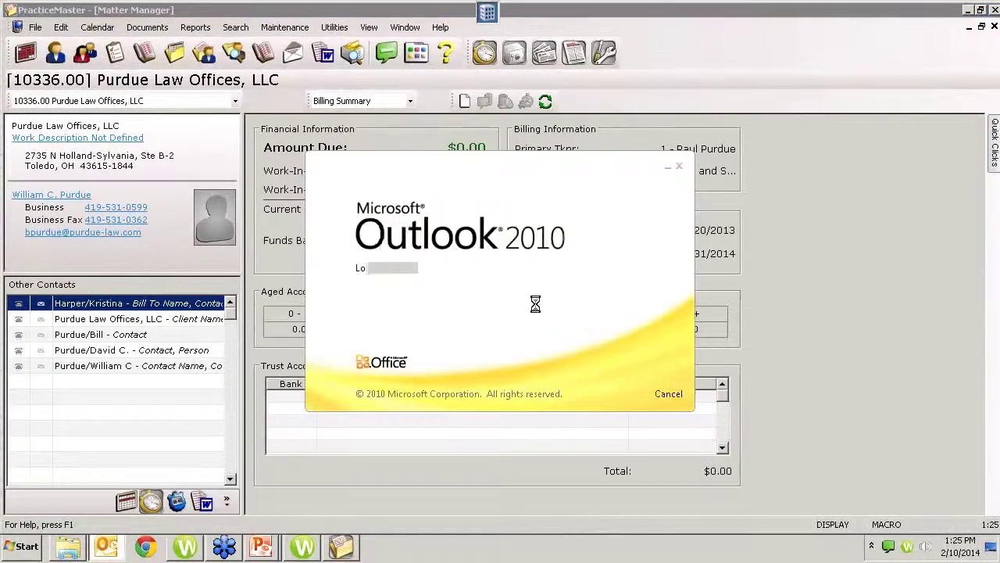
left_click(304, 549)
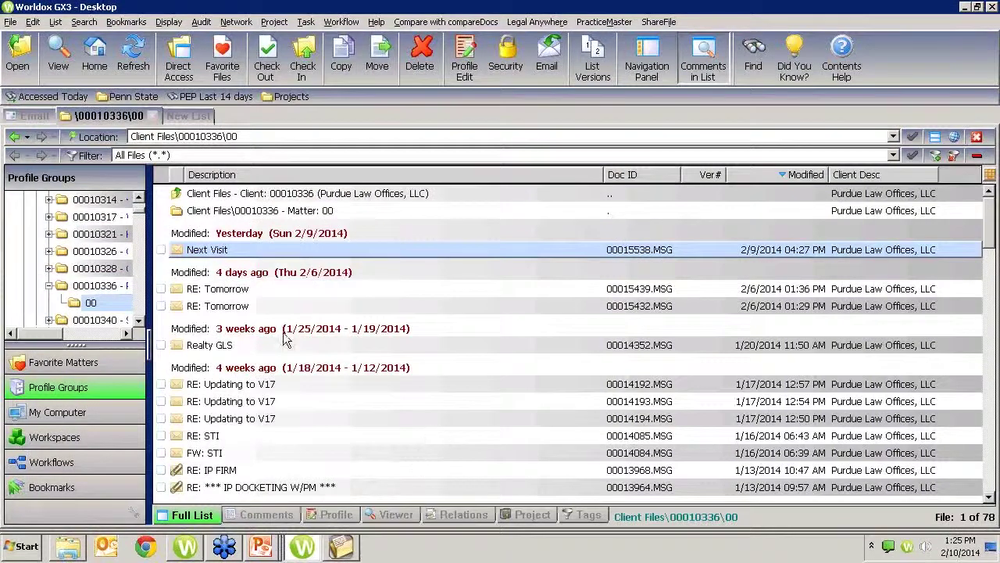
left_click(596, 23)
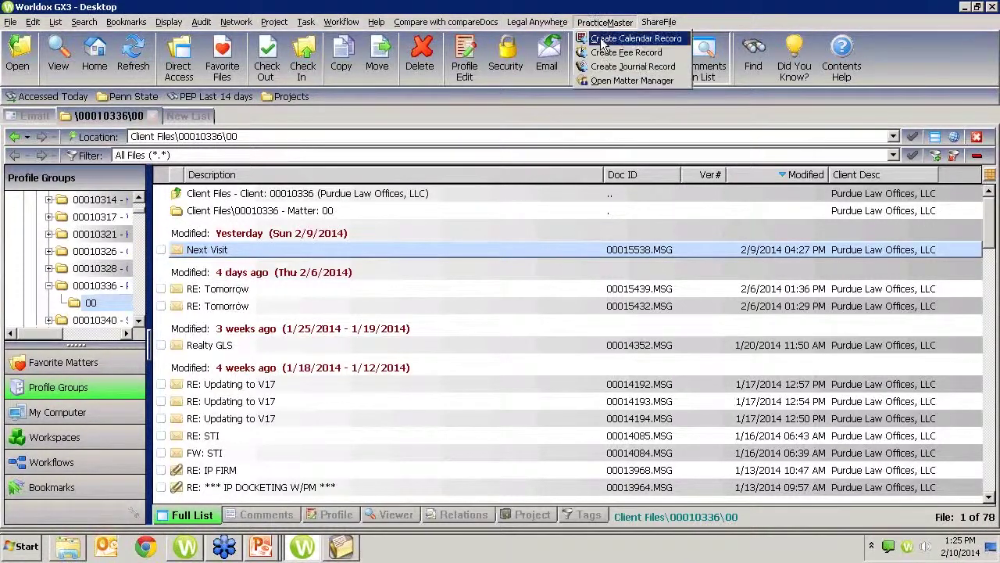